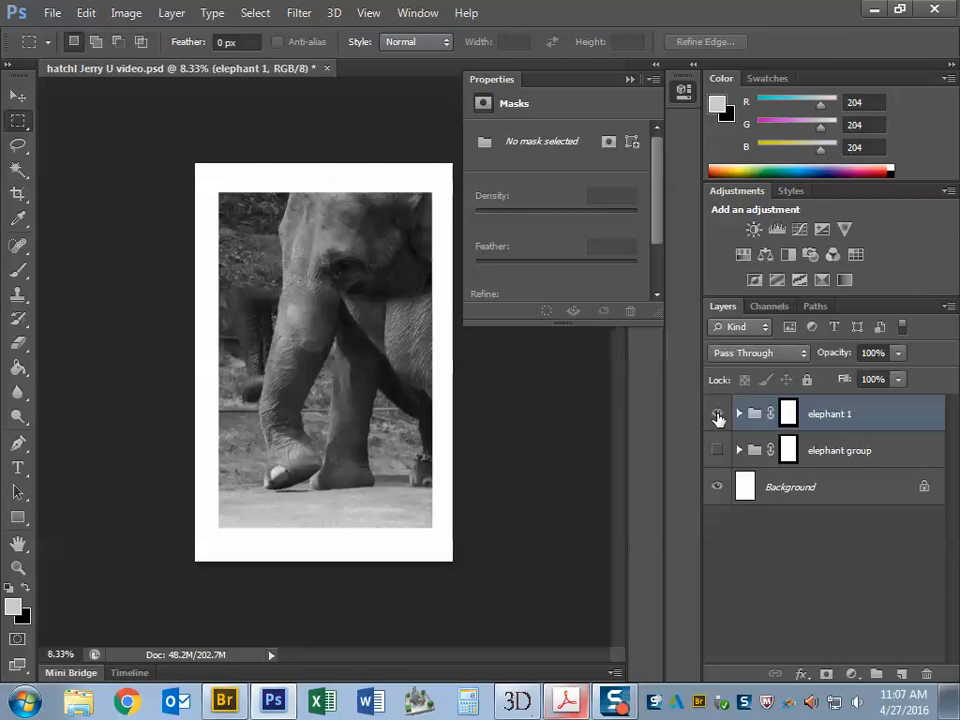
Hide the elephant 1 group, and briefly show the elephant group to compare the two finished composites
click(717, 414)
click(717, 450)
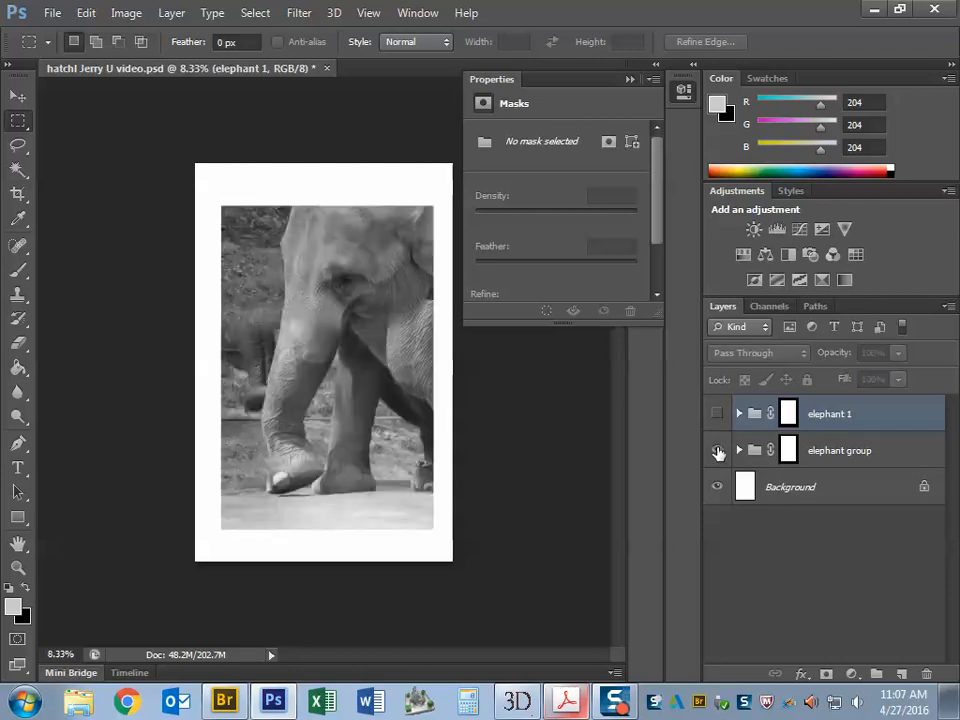
click(718, 451)
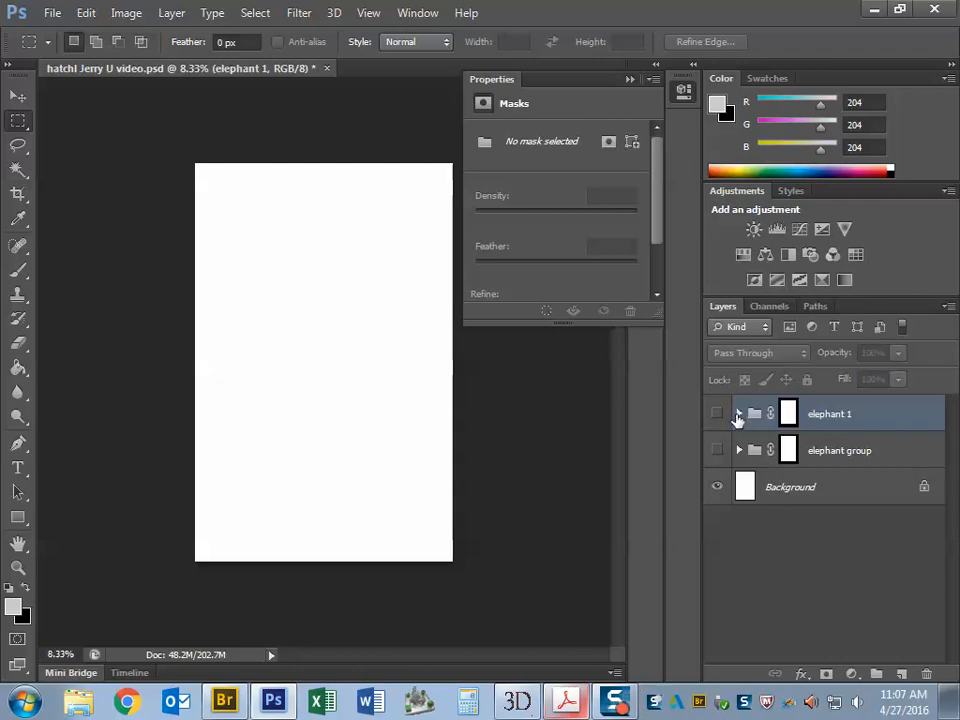
Turn off the Black & White 2 and Brightness/Contrast 2 adjustments in the elephant 1 group, and hide the group
click(738, 414)
click(713, 452)
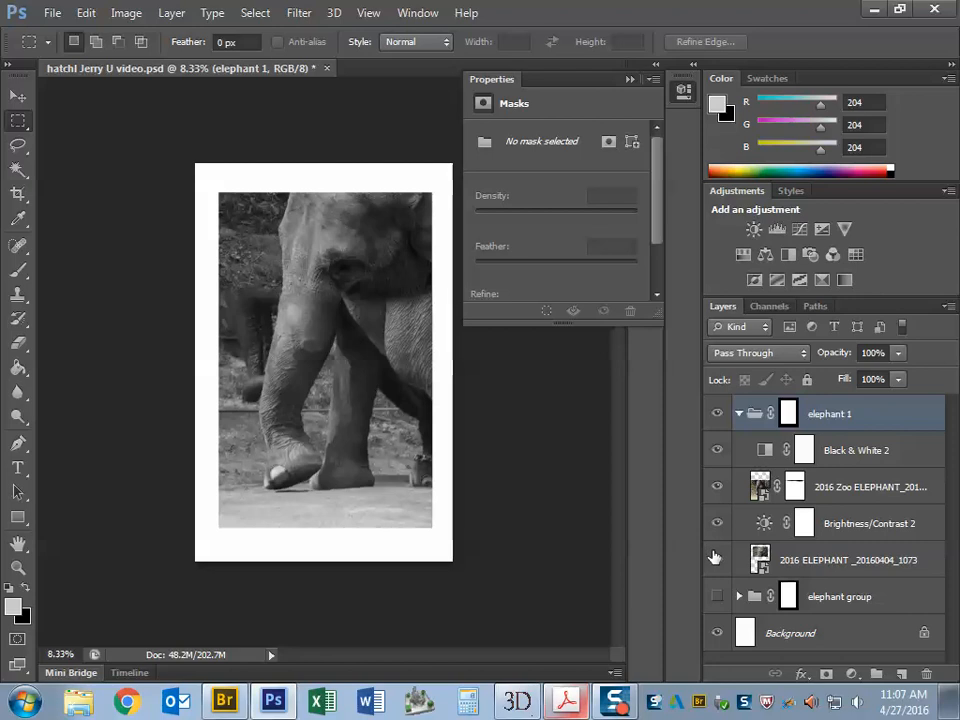
click(717, 523)
click(716, 451)
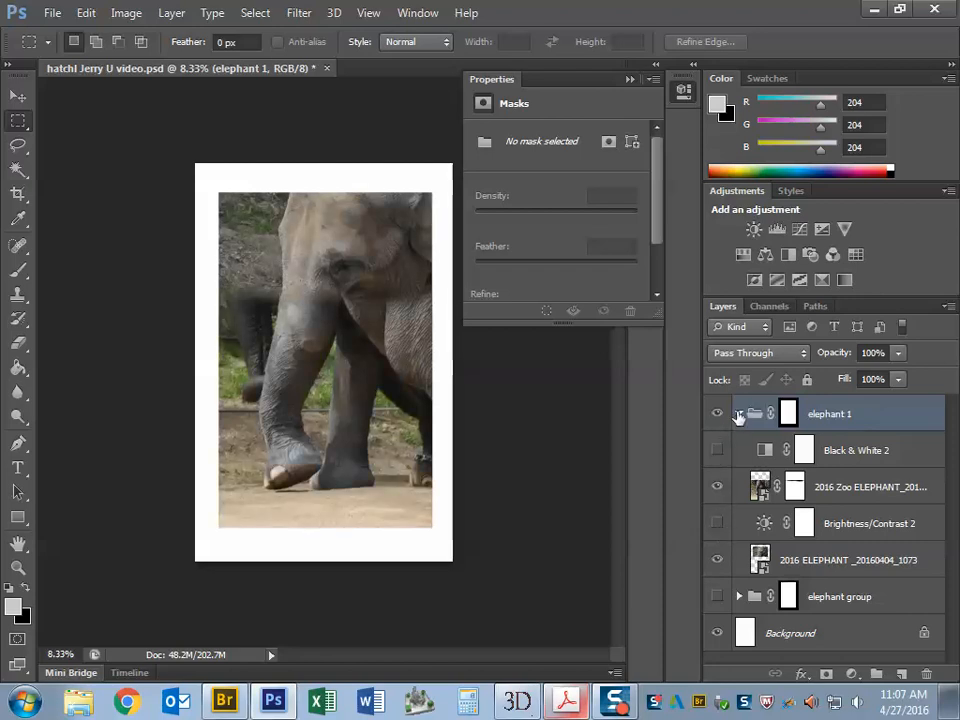
click(738, 414)
click(717, 413)
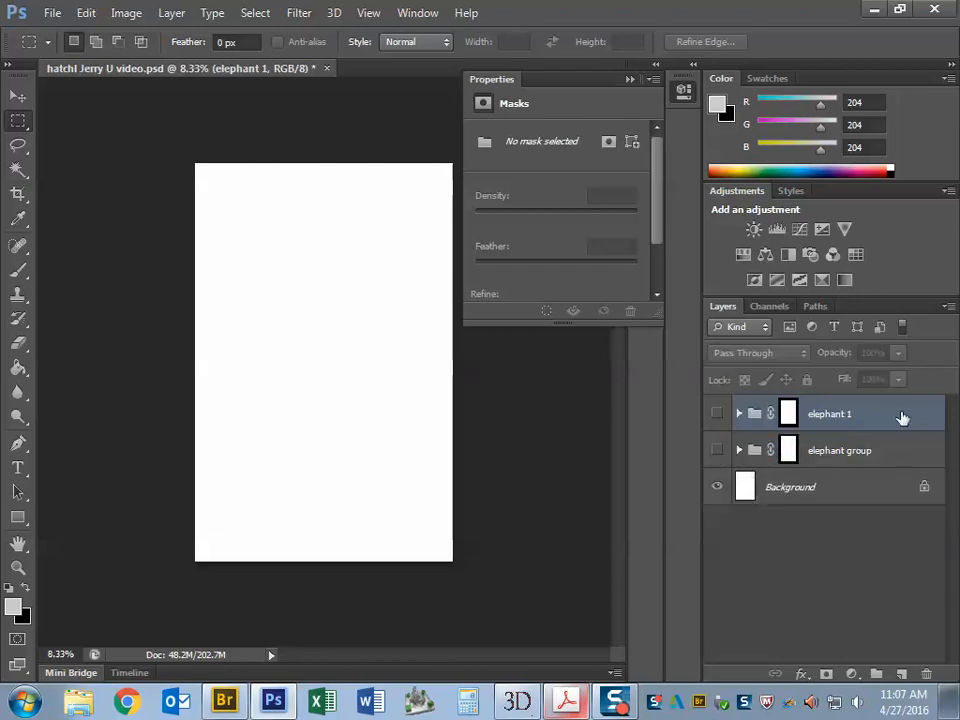
Place 2016 ELEPHANT _20160404_1073 above the Background at the canvas's upper edge, and 2016 Zoo ELEPHANT_20160404_0359 directly beneath it on the canvas
click(18, 95)
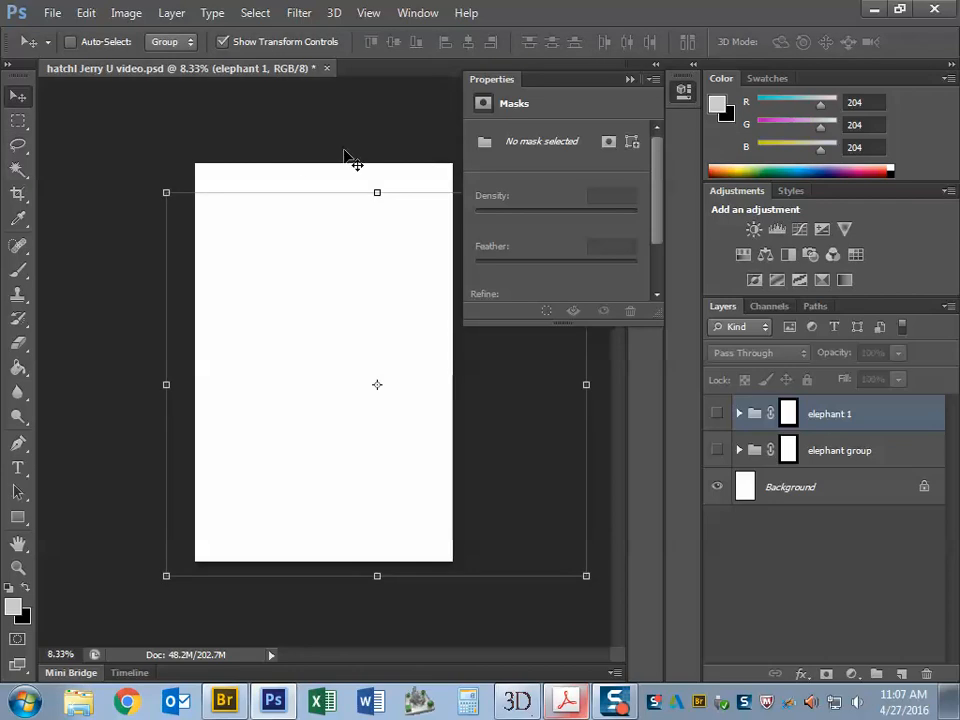
click(792, 487)
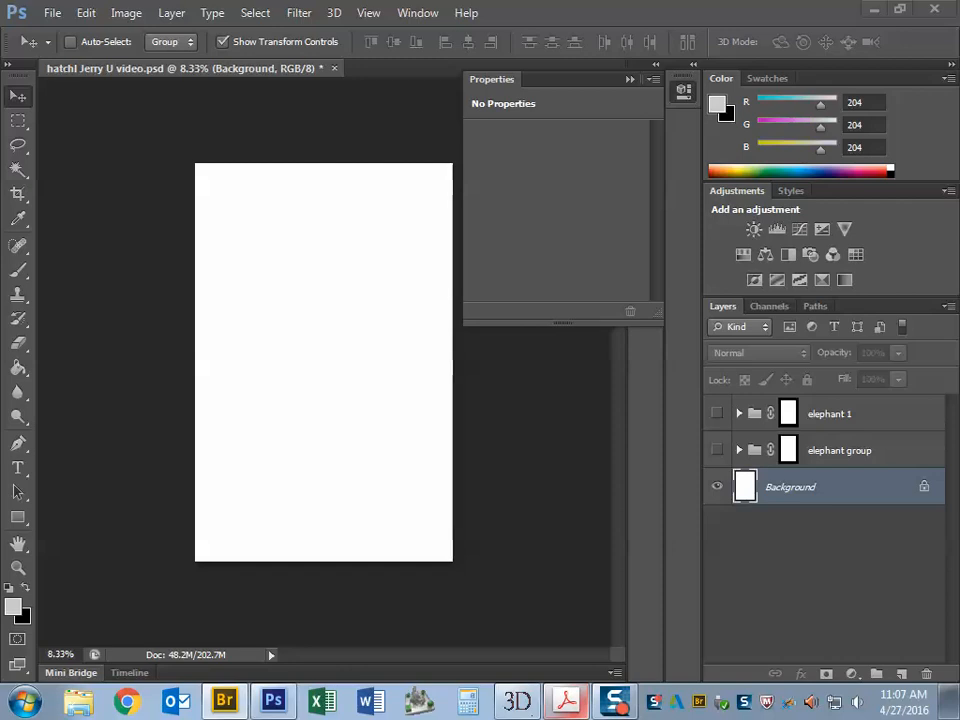
drag(300, 326, 388, 221)
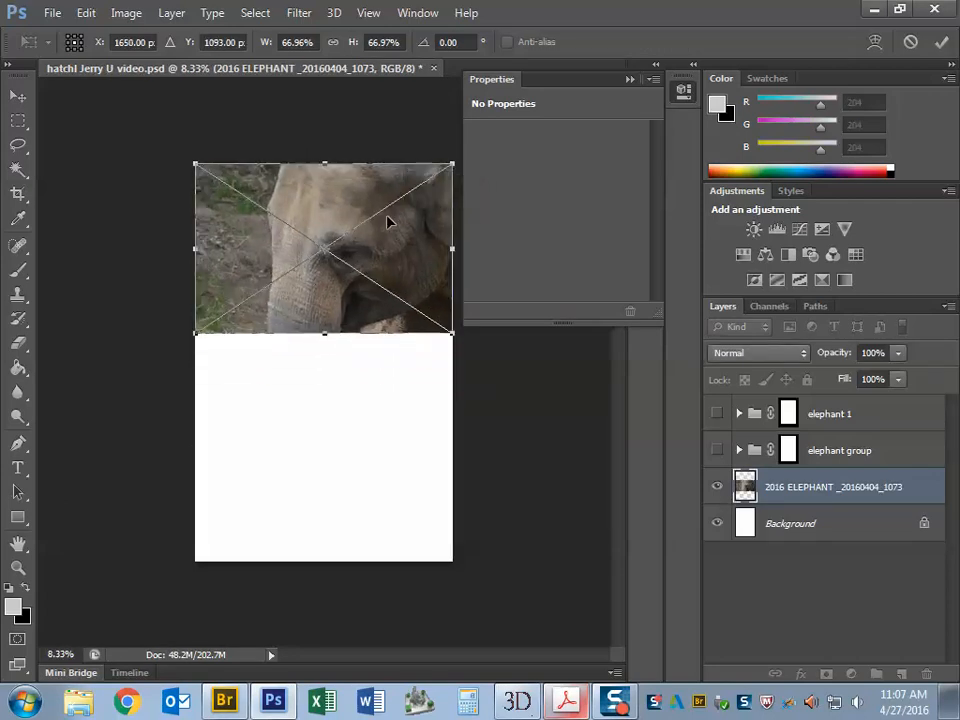
click(940, 42)
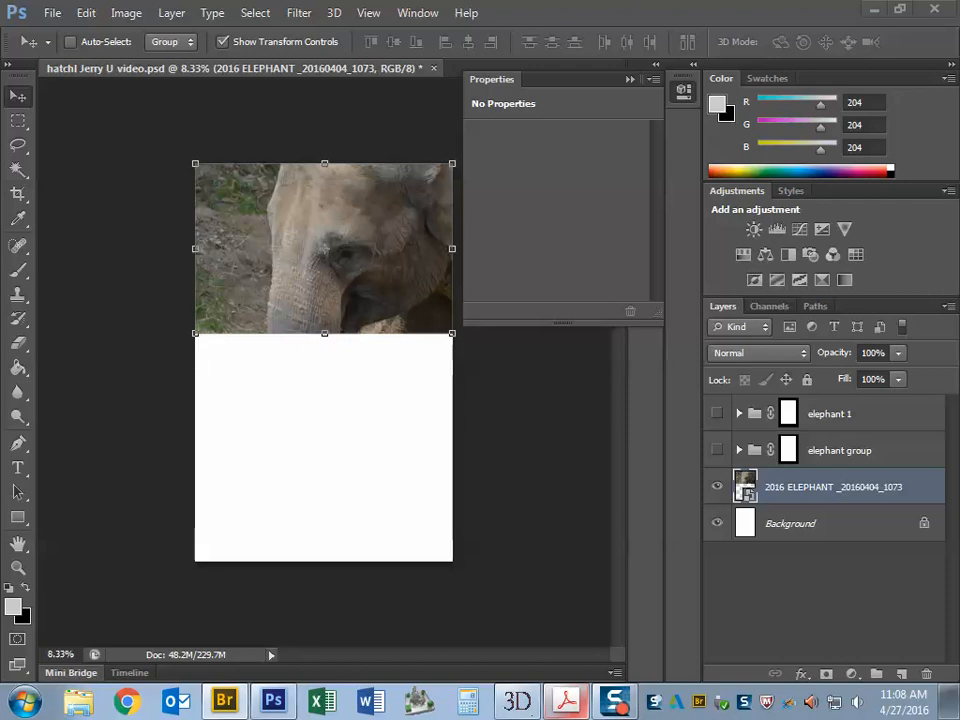
mouse_move(354, 407)
mouse_down()
mouse_move(350, 395)
mouse_move(364, 445)
mouse_move(367, 401)
mouse_up()
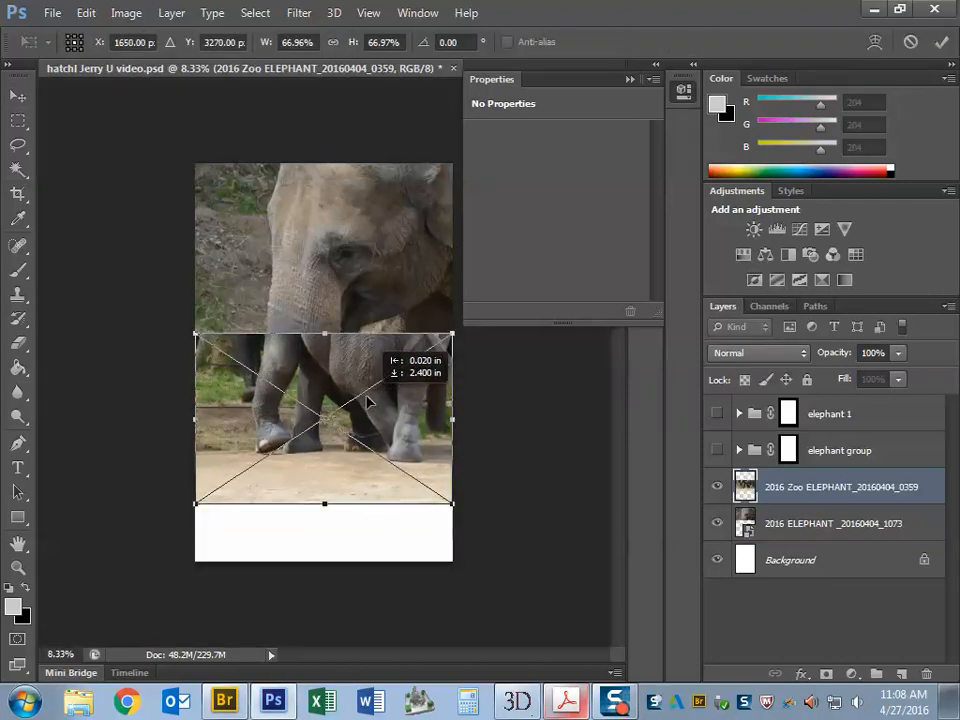
click(941, 42)
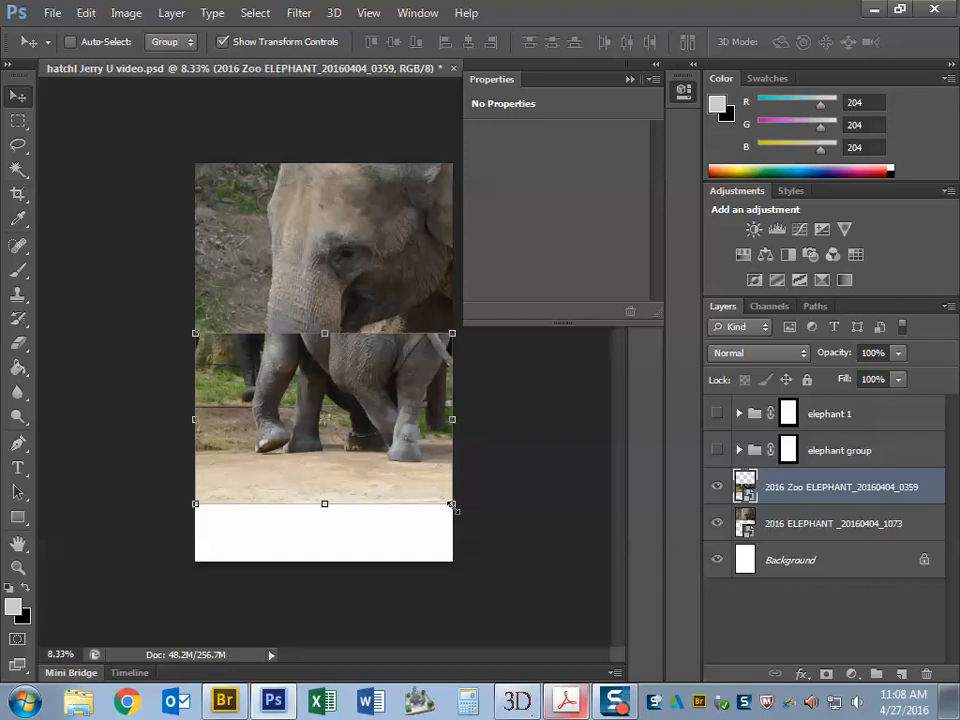
Scale the elephant legs photo to about 146% and move it up so the front leg lines up with the trunk
drag(452, 505, 722, 685)
drag(186, 333, 131, 287)
drag(332, 343, 310, 373)
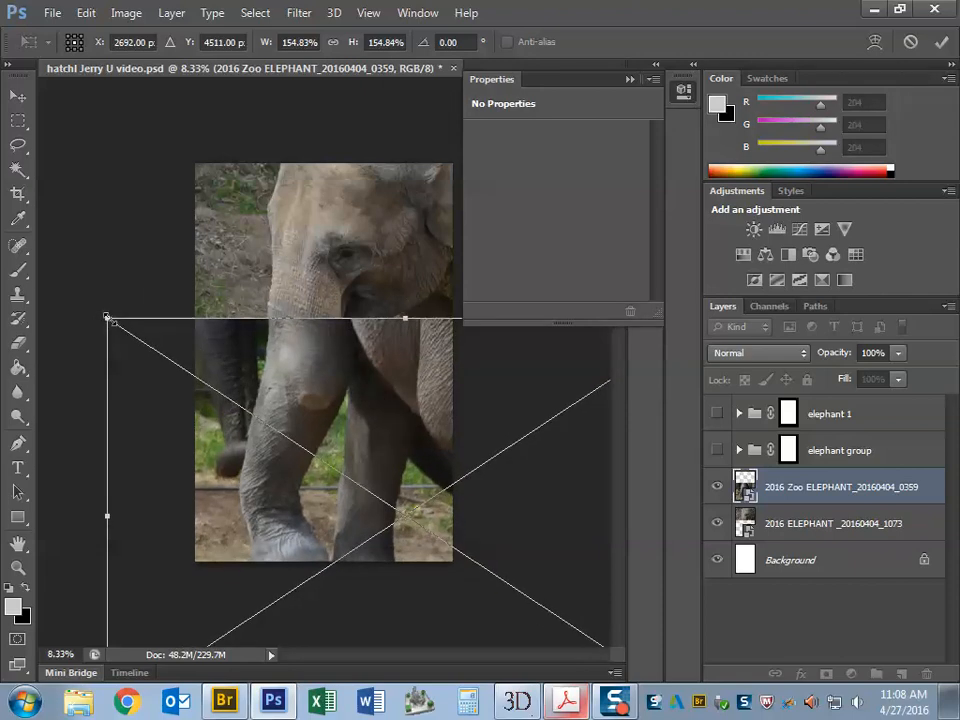
drag(107, 320, 133, 330)
drag(379, 384, 355, 368)
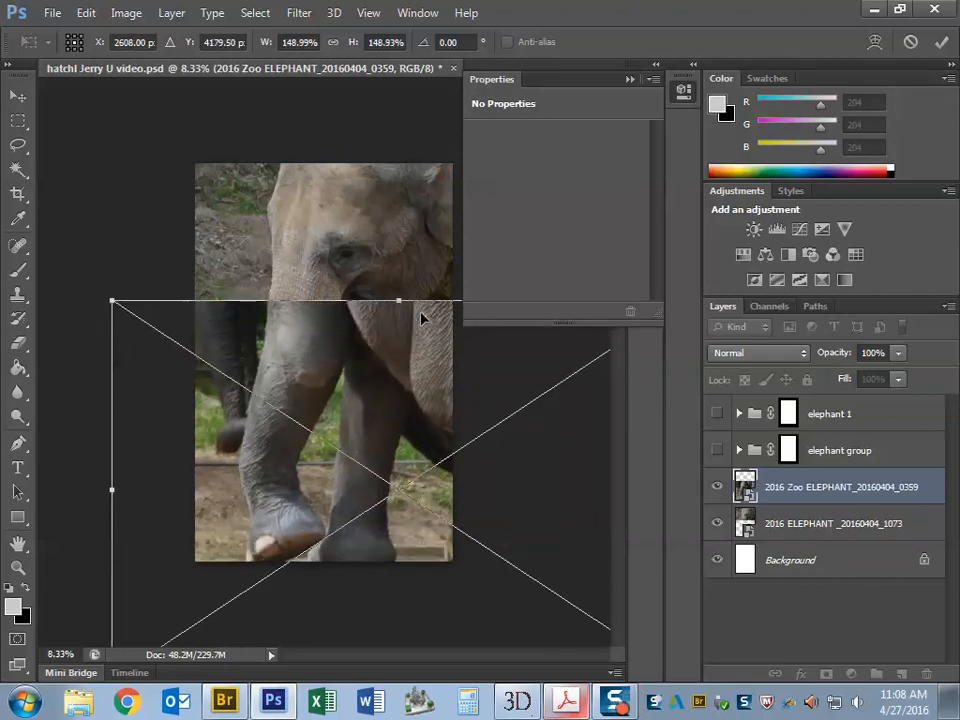
drag(111, 300, 122, 310)
drag(312, 353, 312, 336)
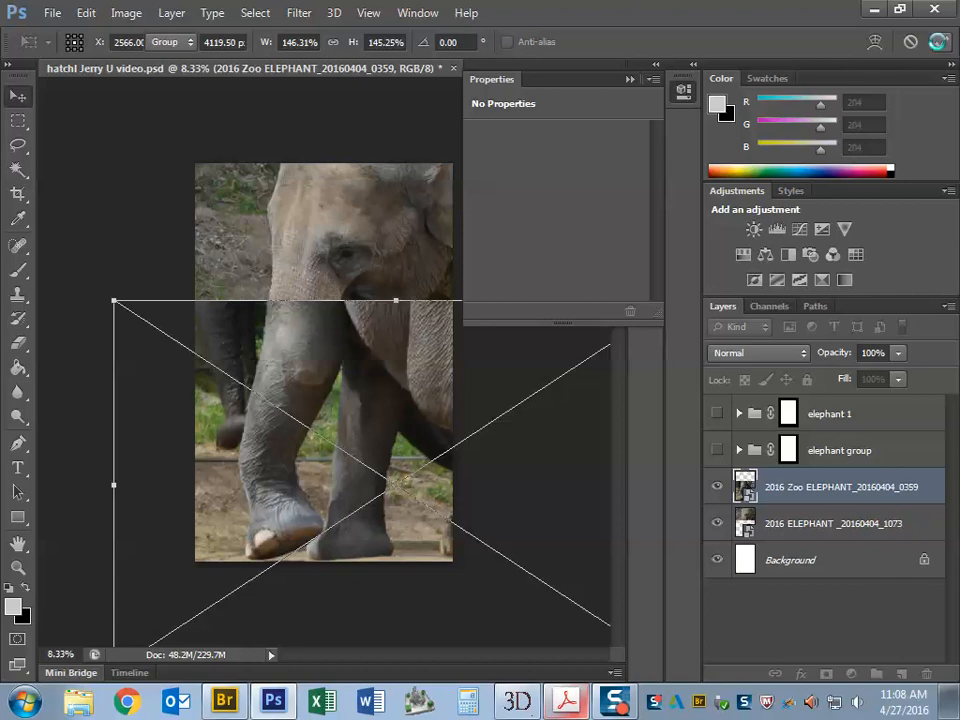
click(941, 44)
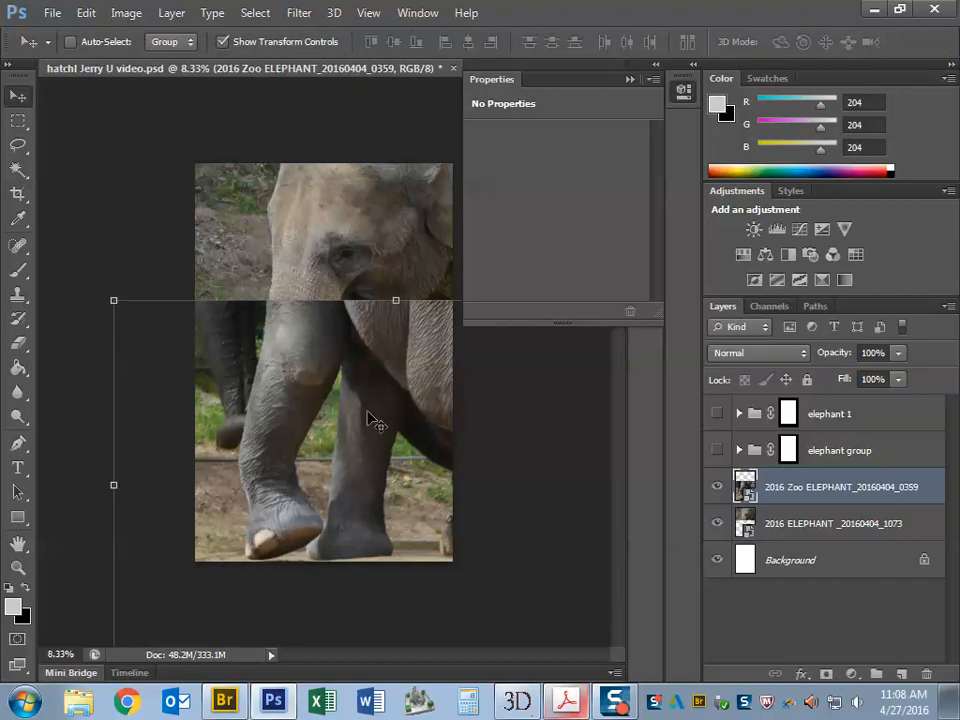
drag(371, 414, 372, 406)
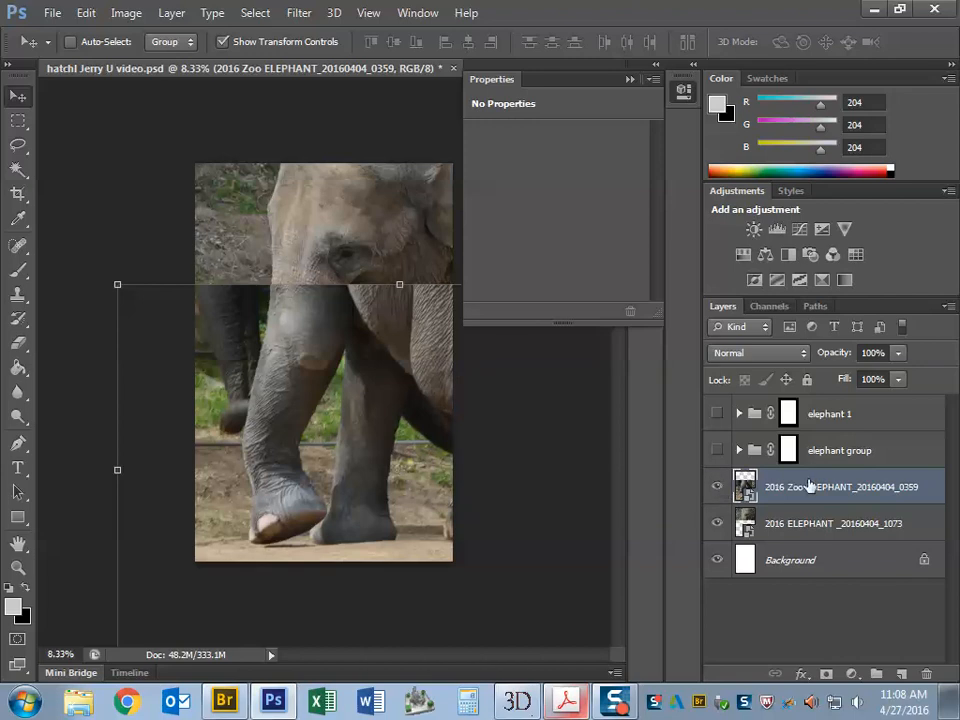
Try to move the legs photo layer above the elephant 1 group, undo it, and toggle both photos to compare them
drag(812, 488, 815, 413)
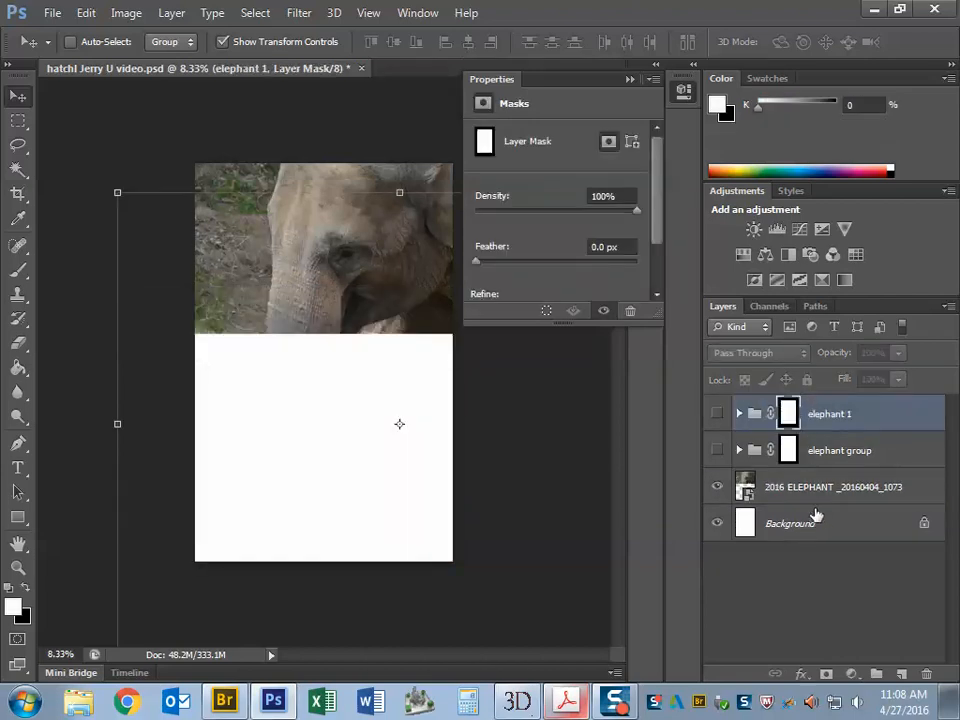
key(ctrl+z)
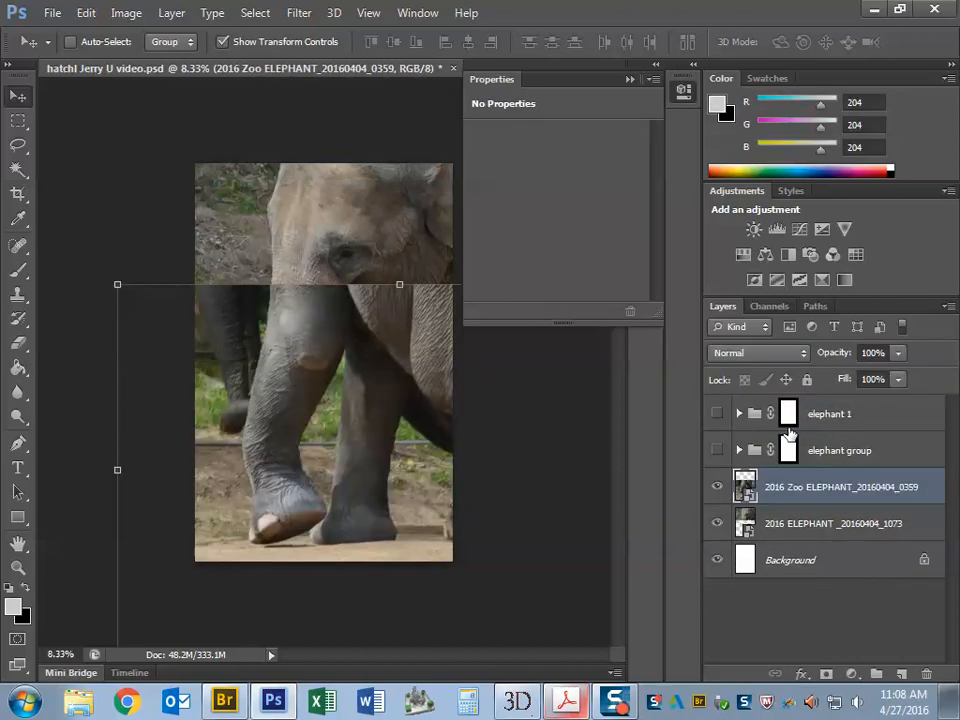
click(717, 487)
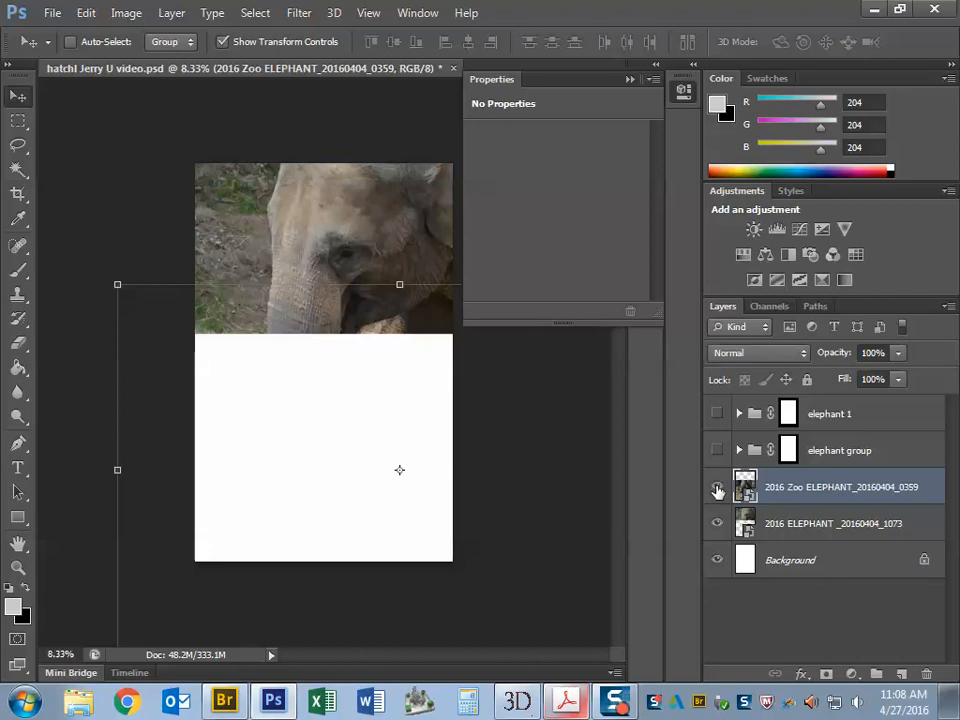
click(717, 487)
click(717, 523)
click(717, 523)
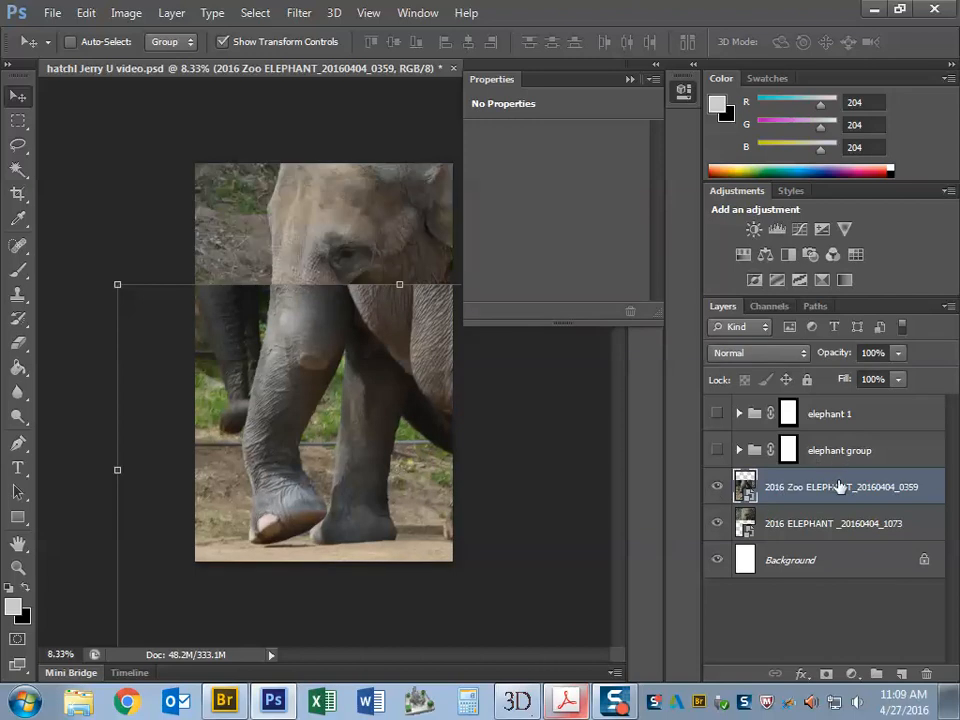
Bring both elephant photo layers above the elephant 1 and elephant group folders in the layer stack
key(ctrl+shift+bracketright)
click(843, 510)
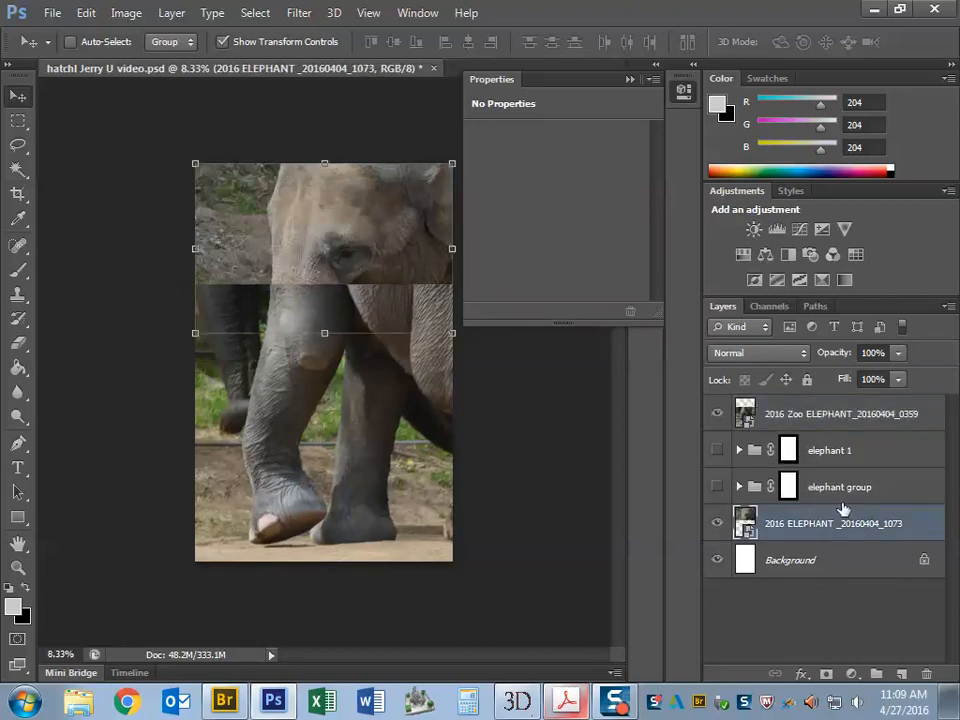
key(ctrl+shift+bracketright)
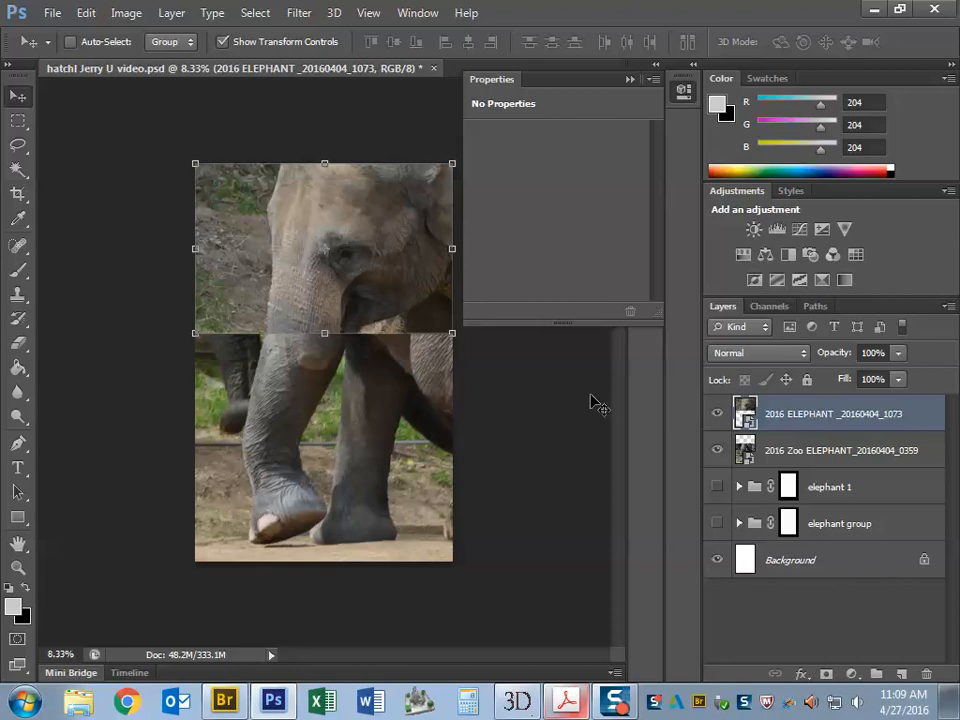
Check the overlap by toggling the head photo, and move the 2016 Zoo ELEPHANT_20160404_0359 layer above it
click(716, 414)
click(716, 414)
click(716, 414)
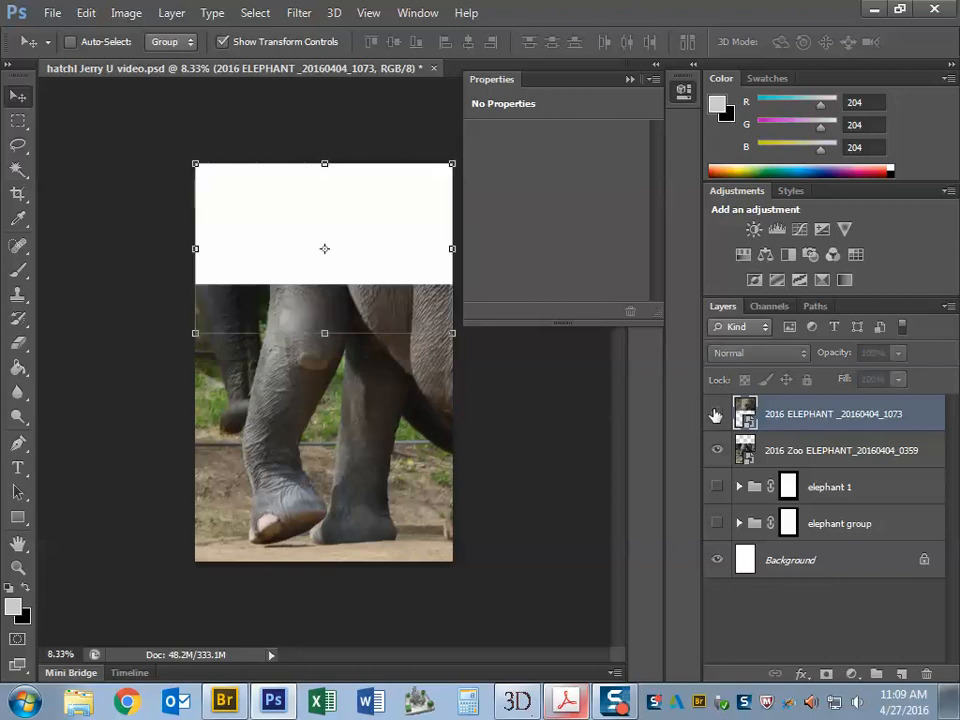
click(716, 414)
click(815, 452)
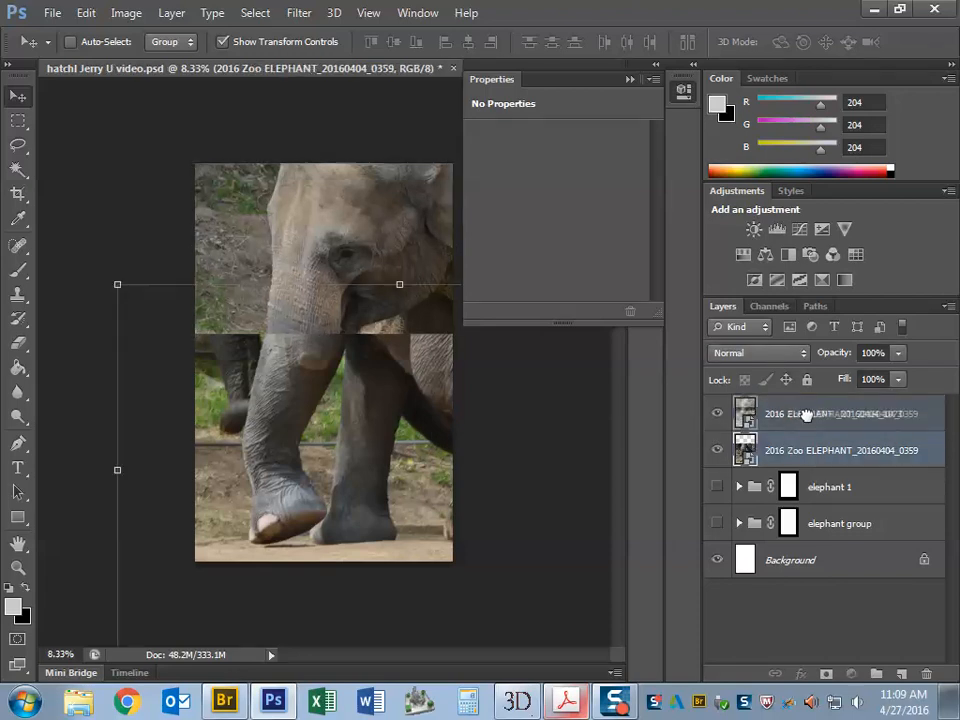
drag(799, 452, 793, 405)
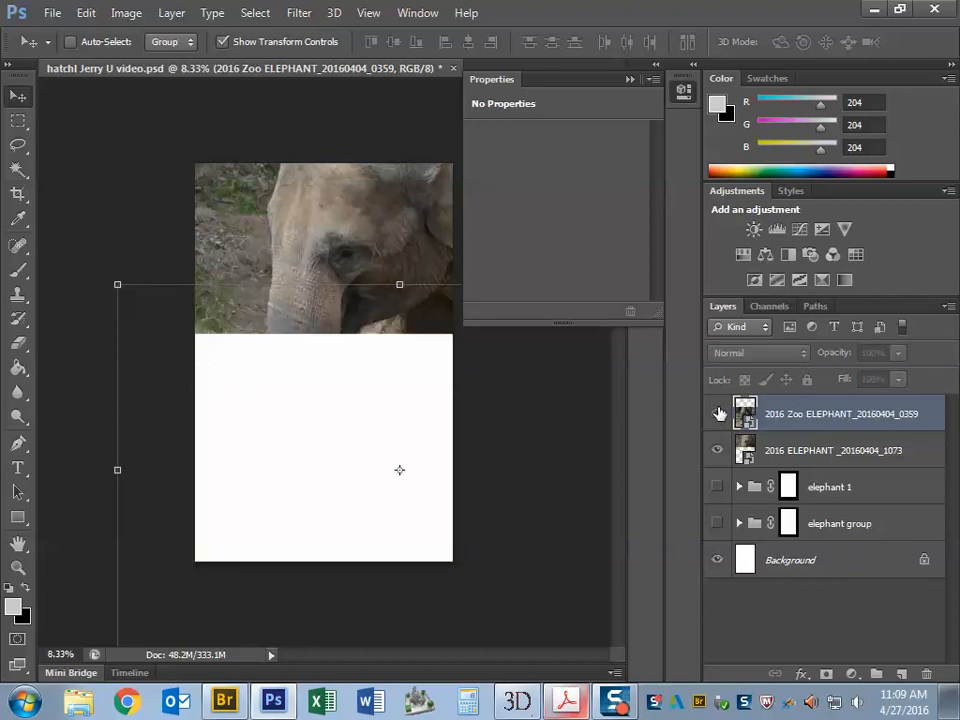
Choose the Eraser tool, check the overlap by toggling the legs photo, and add a white layer mask to its layer
click(18, 342)
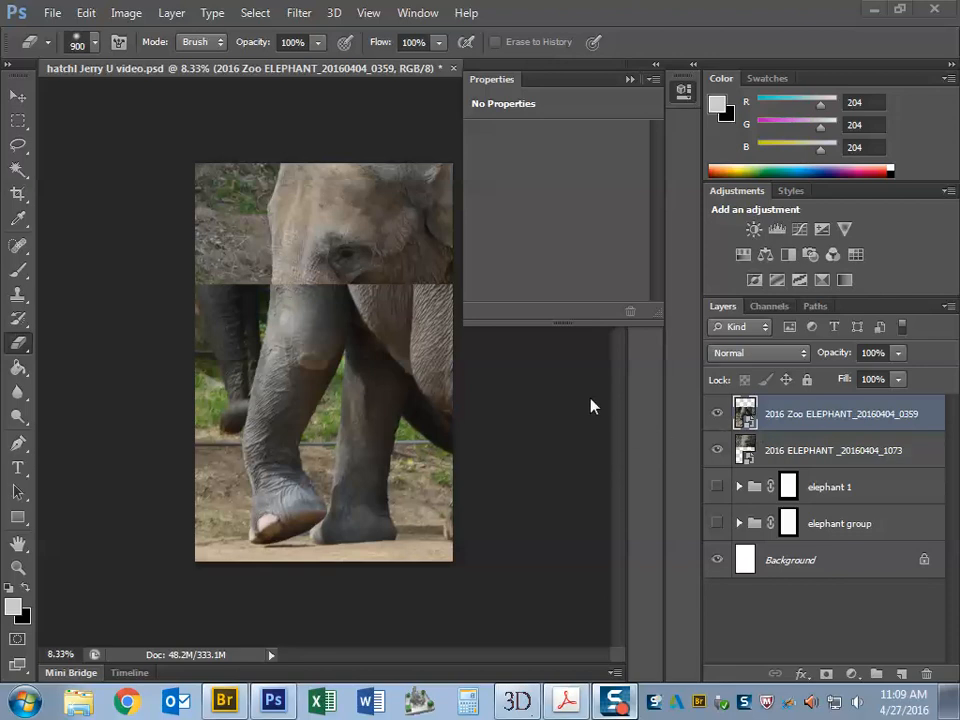
click(716, 413)
click(716, 413)
click(716, 413)
click(716, 413)
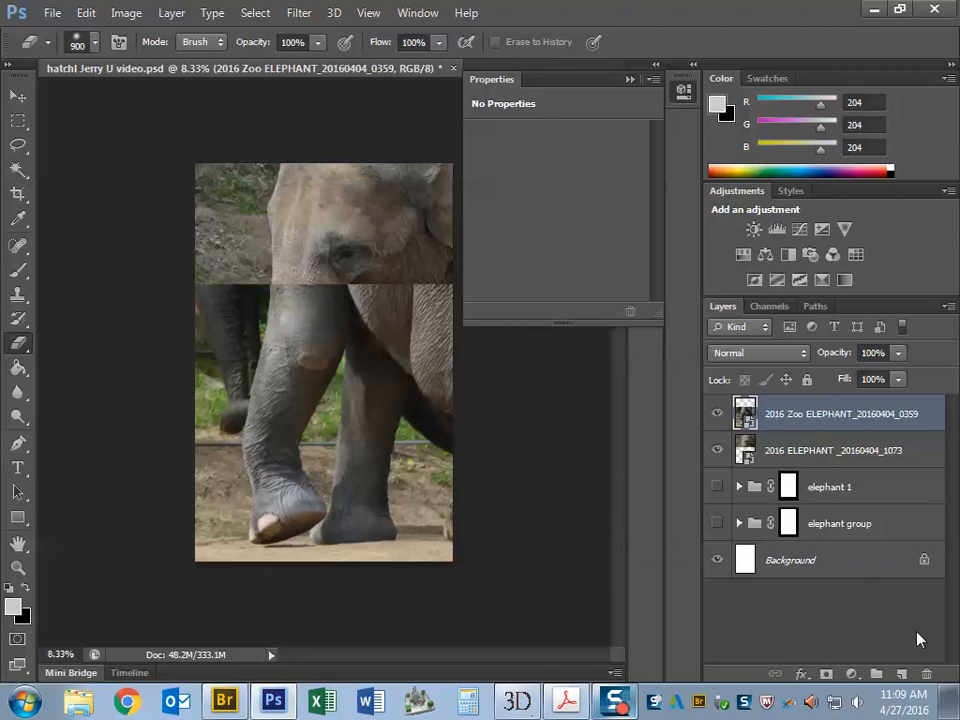
click(829, 678)
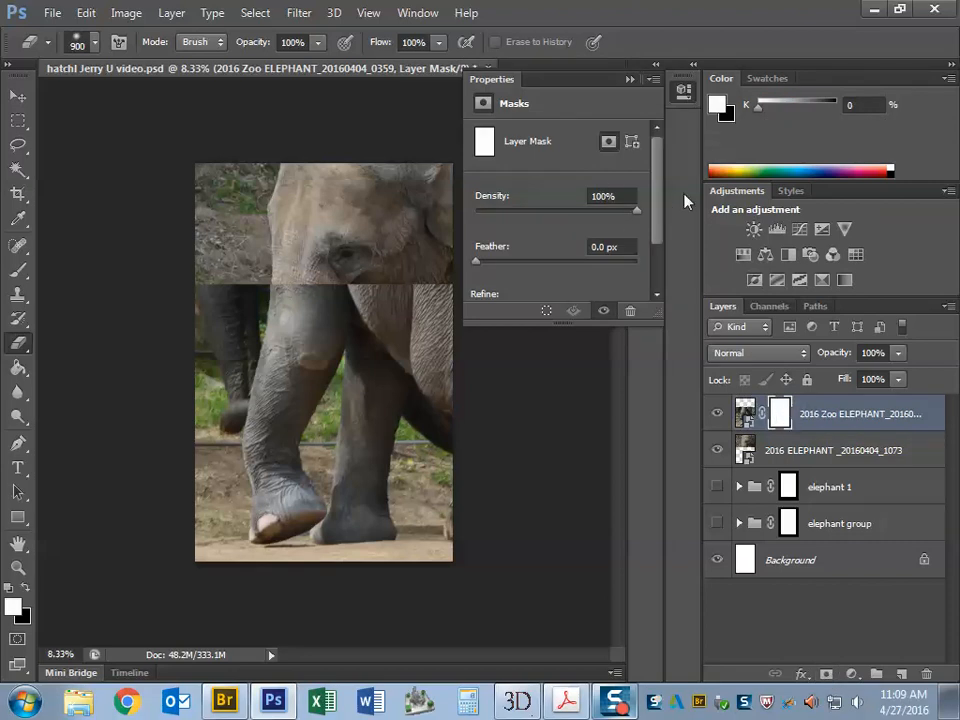
click(629, 80)
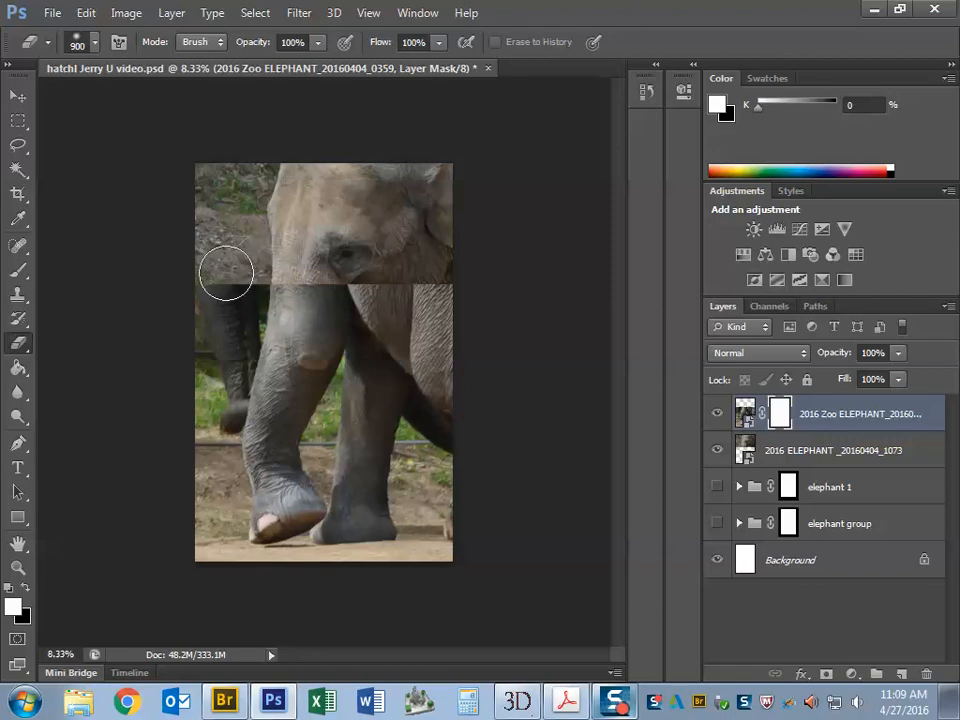
Erase along the legs photo's upper edge on its layer mask with the soft 900 px eraser, hiding the head photo partway through
drag(198, 271, 250, 278)
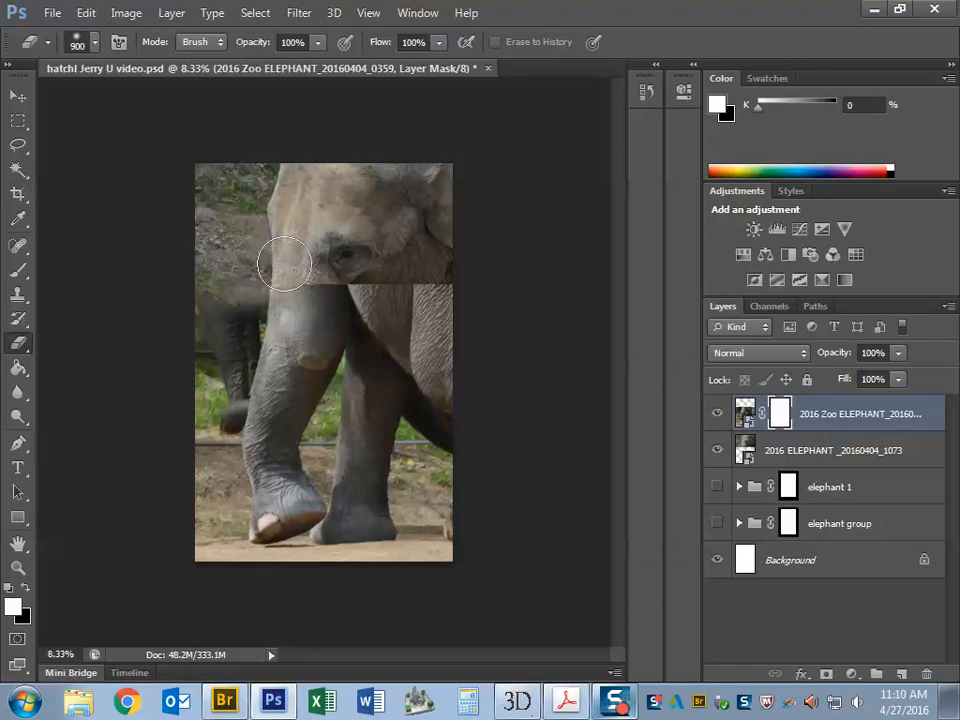
click(716, 450)
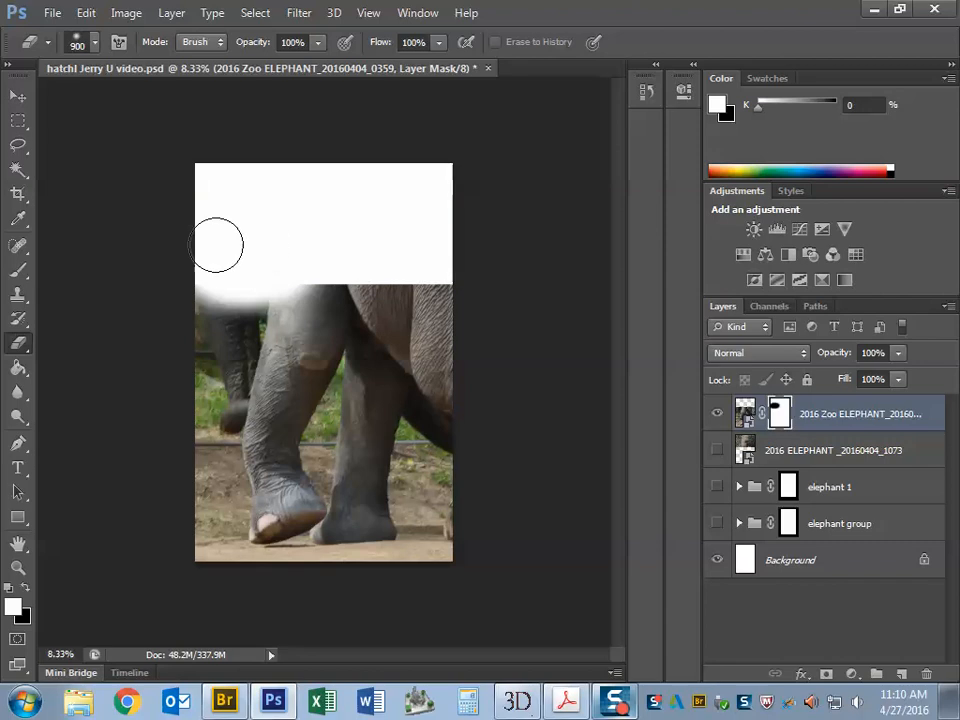
mouse_move(203, 264)
mouse_down()
mouse_move(417, 270)
mouse_move(370, 272)
mouse_move(401, 273)
mouse_up()
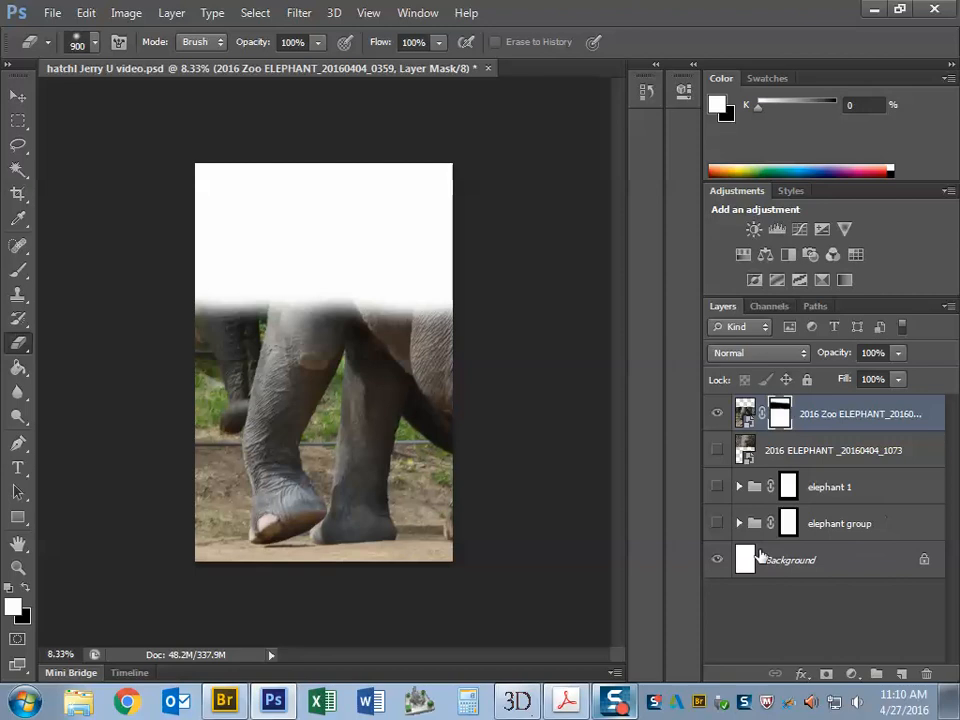
Hide the Background layer, and show and hide the head photo to check the masked blend
click(718, 561)
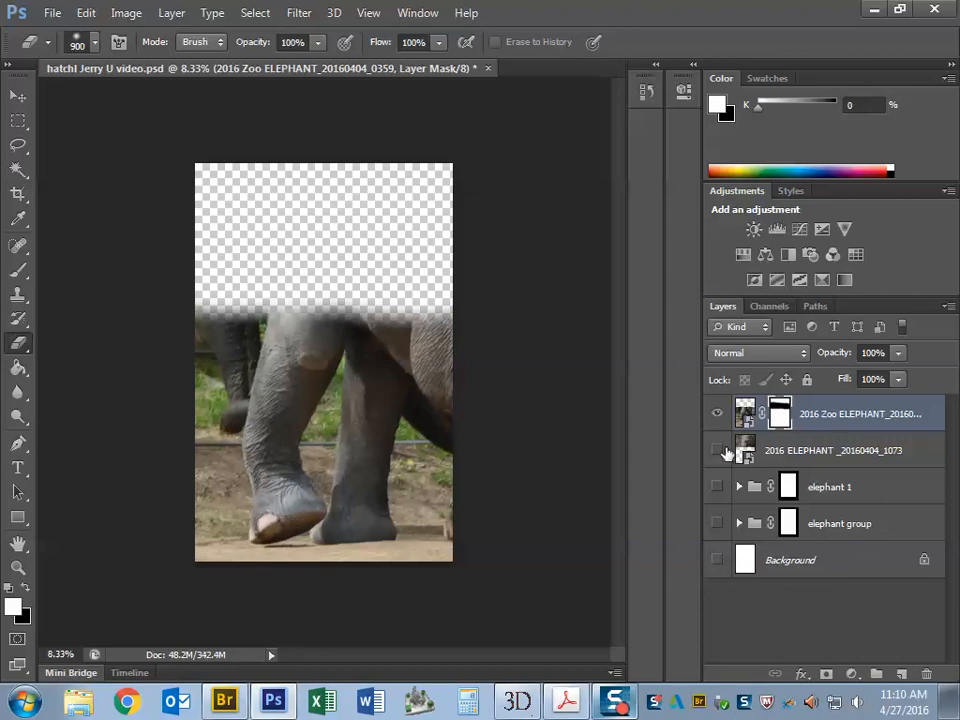
click(740, 449)
click(716, 451)
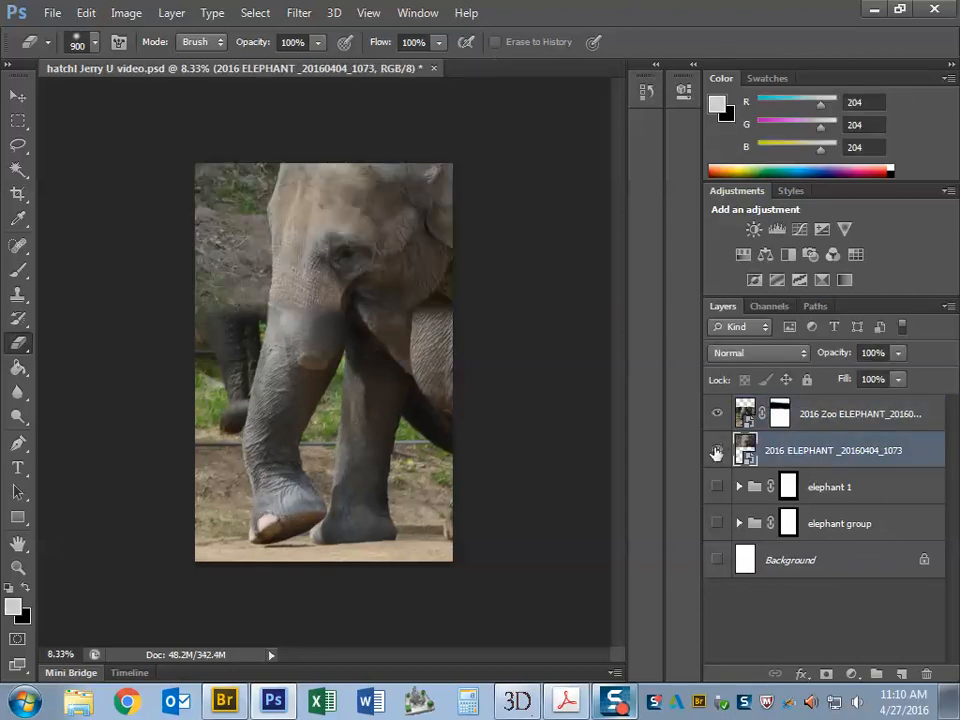
click(843, 415)
click(716, 451)
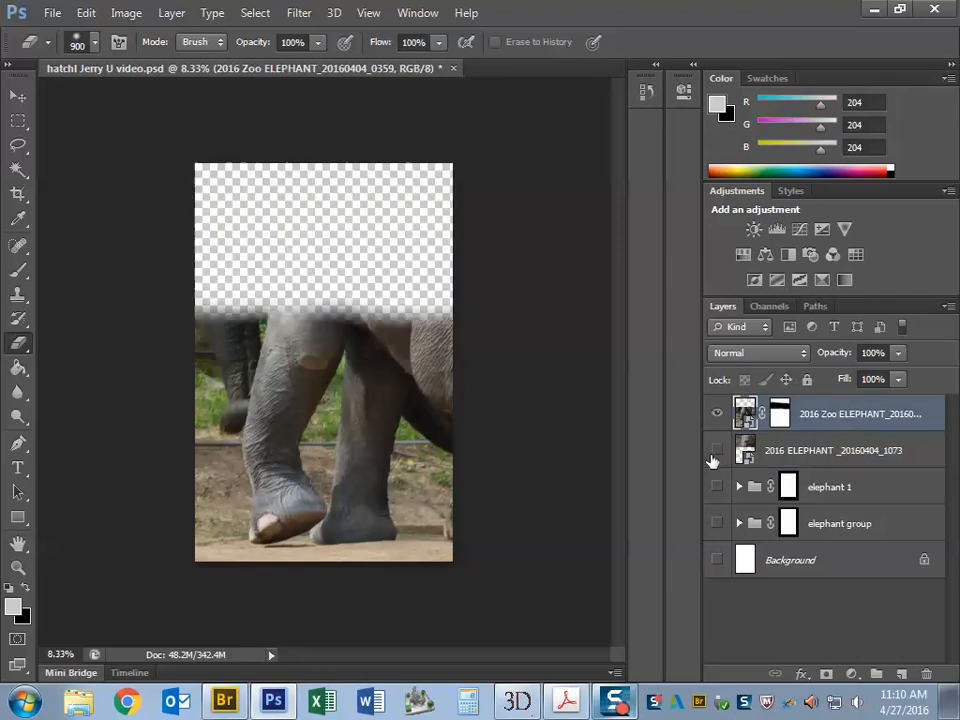
Show the head photo, check the overlap by toggling the legs photo, and move the legs photo slightly upward to meet the head
click(716, 451)
click(716, 414)
click(716, 414)
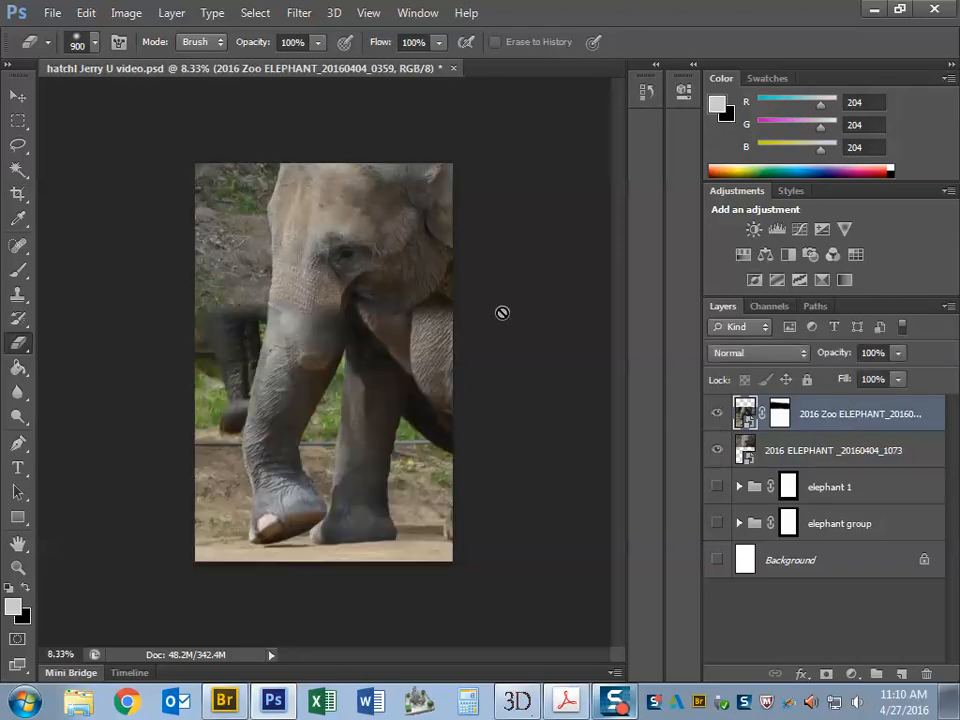
key(v)
drag(379, 433, 376, 403)
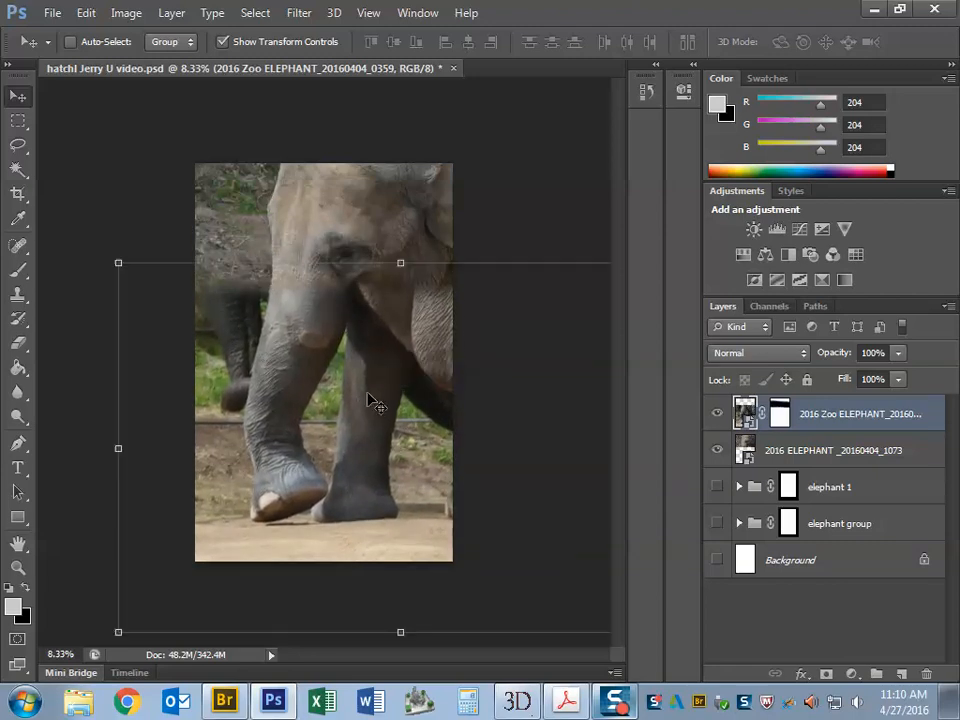
Transform the legs photo to 98.83% width at 100% height and realign it under the head
click(118, 263)
drag(118, 263, 121, 263)
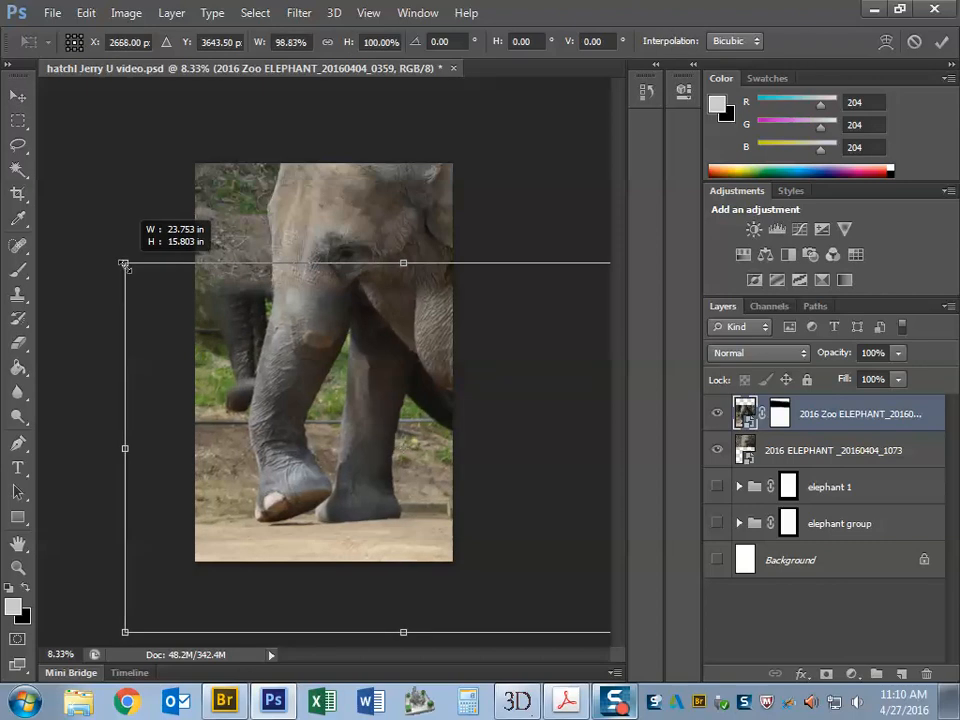
click(375, 379)
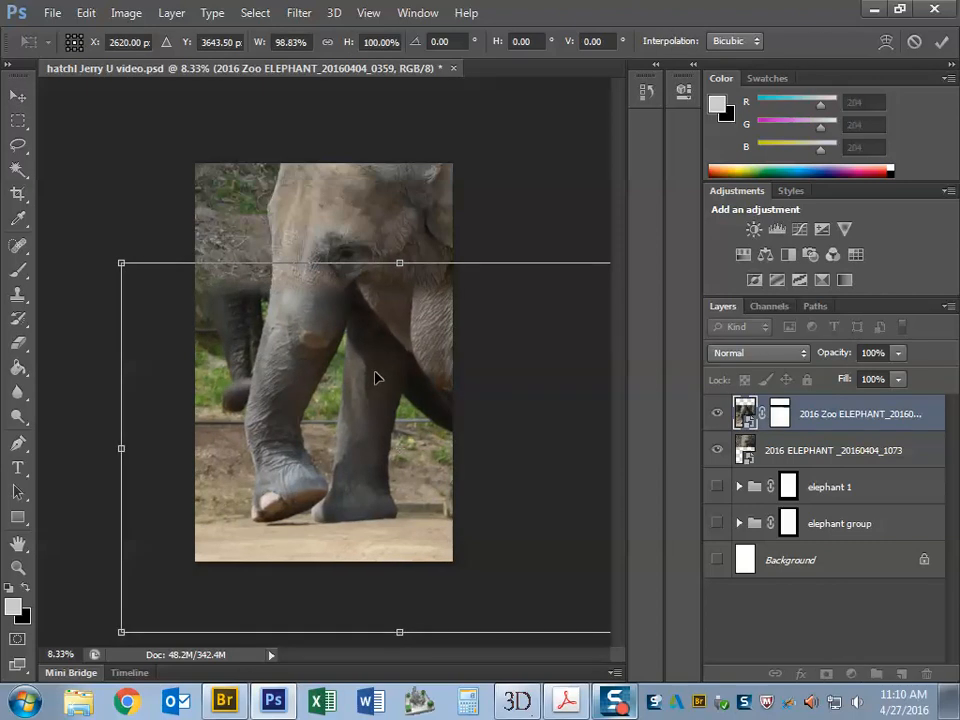
key(Return)
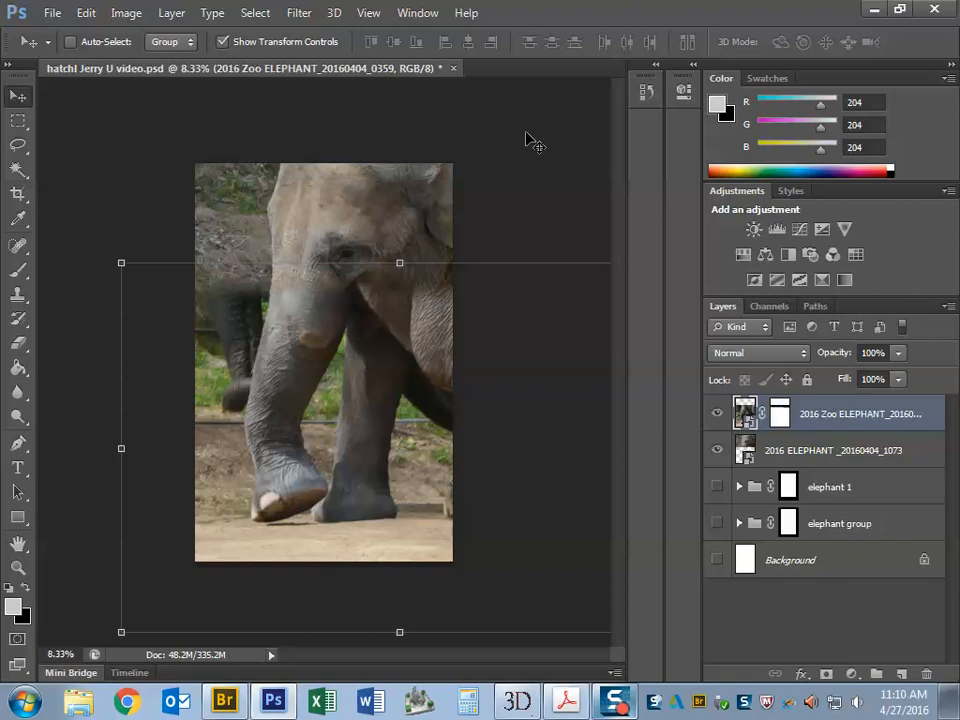
Group the head and legs photo layers into a new group named "elephant 2" with the color Red
shift+click(821, 446)
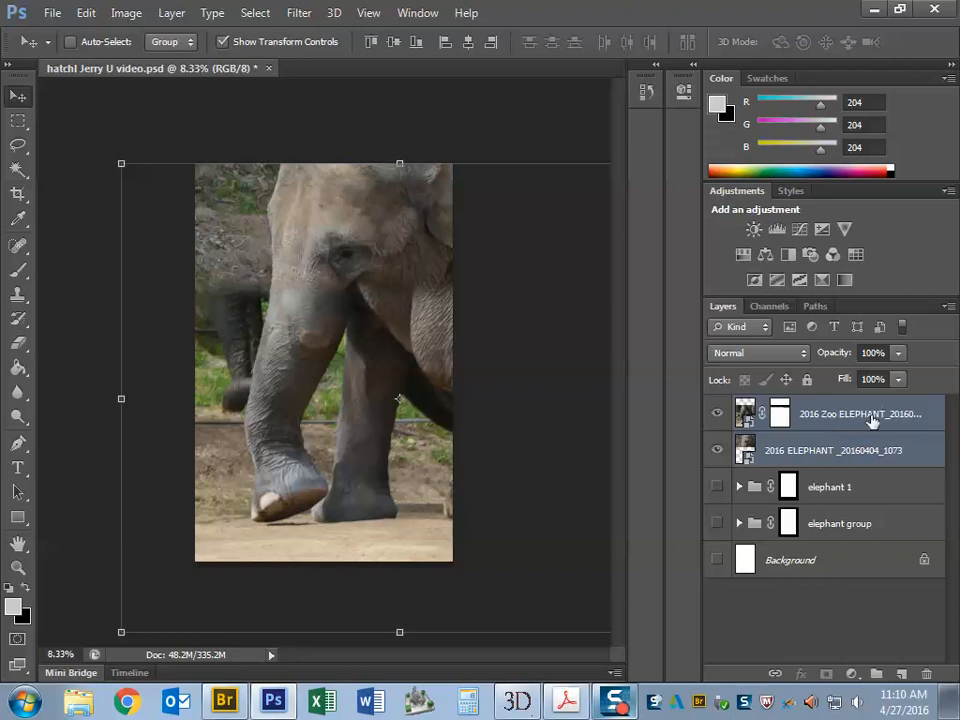
click(171, 12)
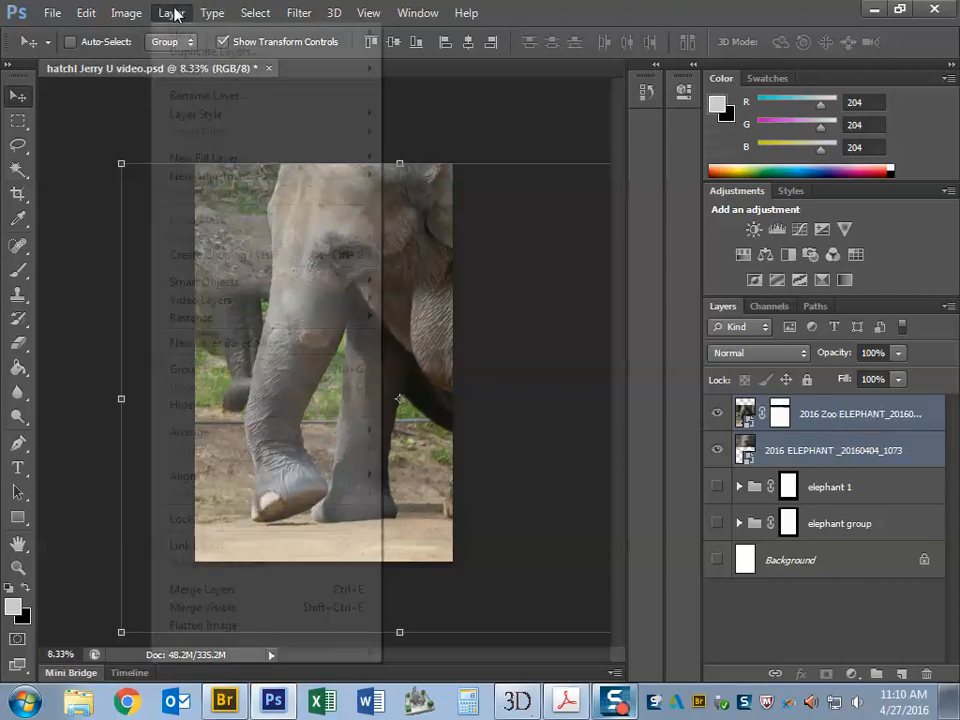
mouse_move(186, 38)
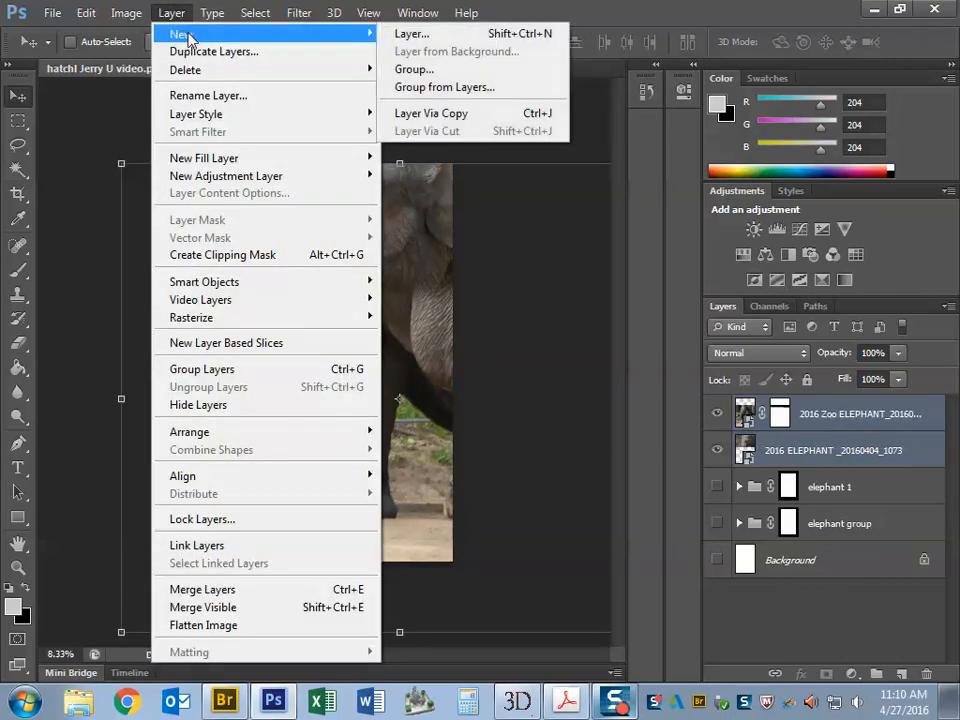
click(493, 88)
text(elephant 2)
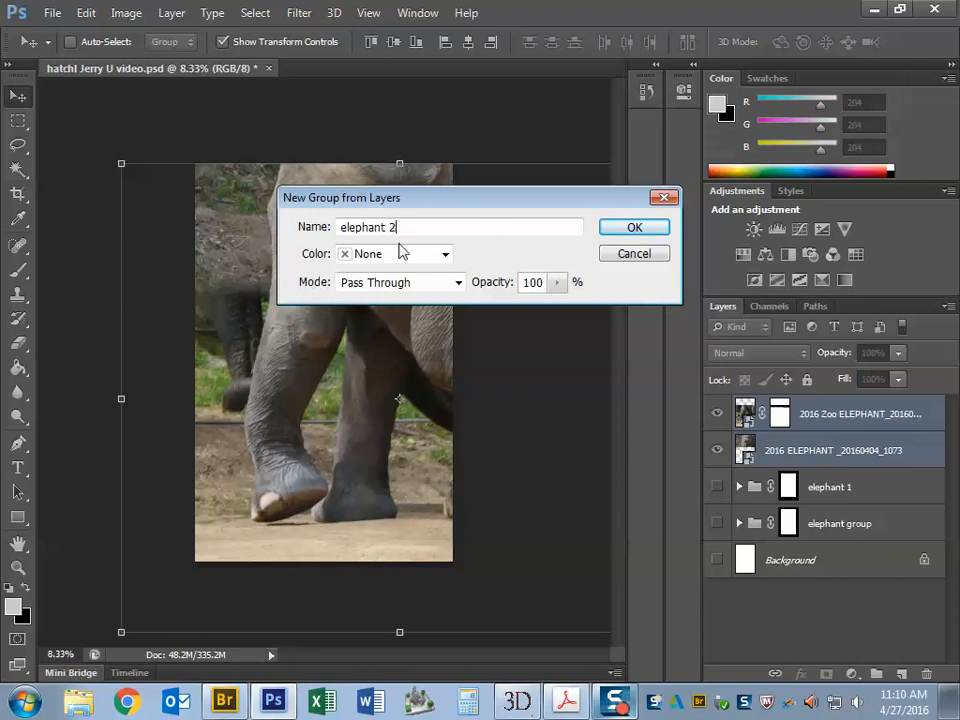
click(444, 254)
click(408, 316)
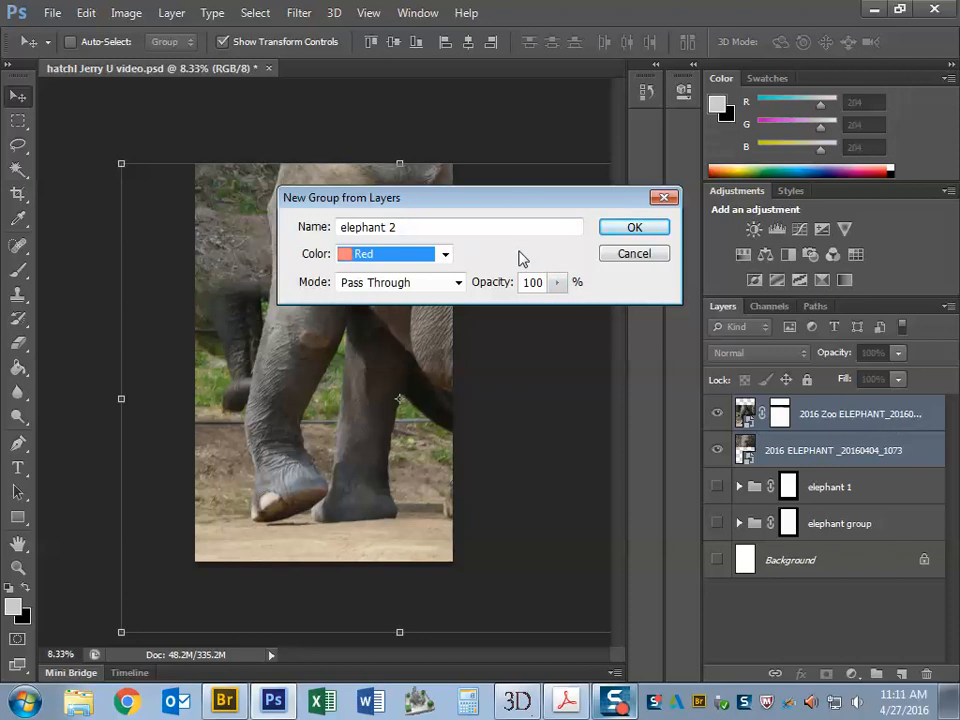
click(634, 230)
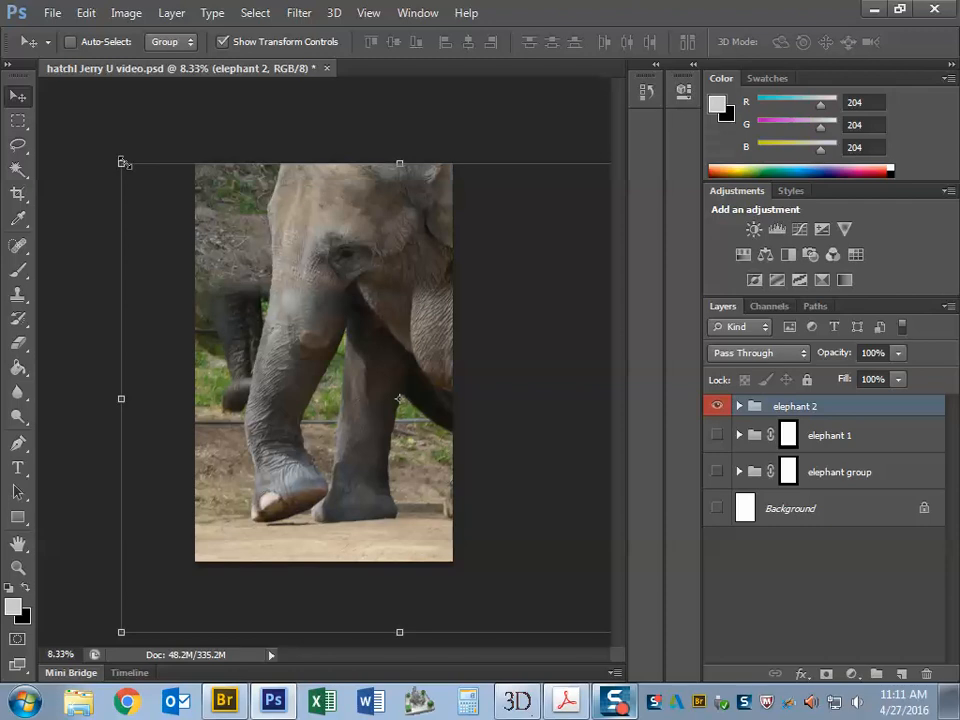
Scale the elephant 2 group to 83.47%, reposition it up and to the left, and show the Background layer
drag(122, 162, 168, 202)
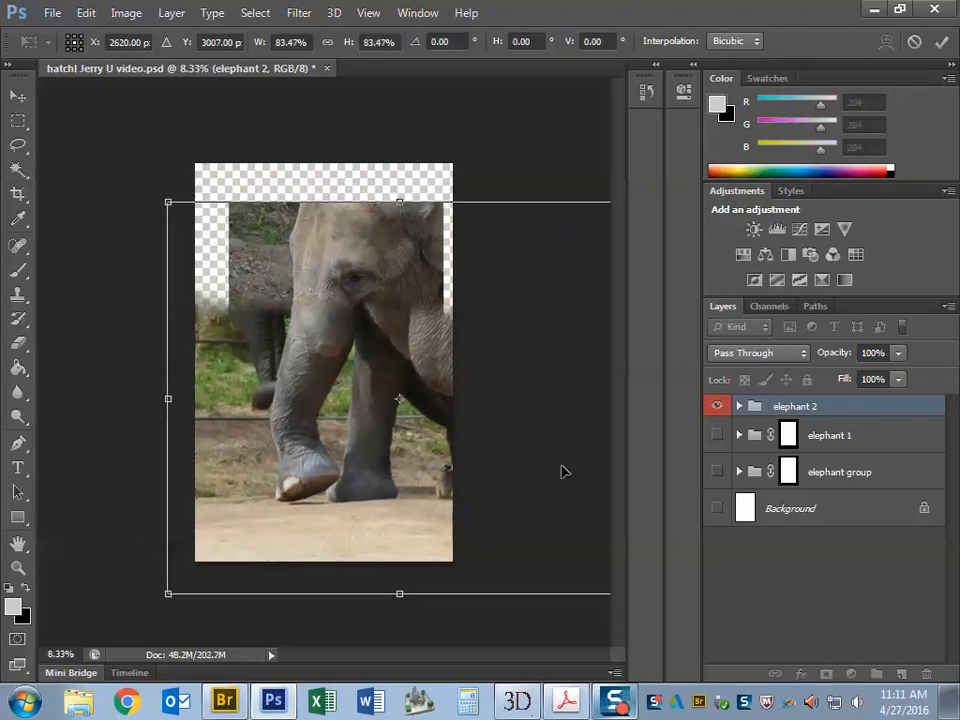
drag(387, 322, 373, 305)
click(941, 42)
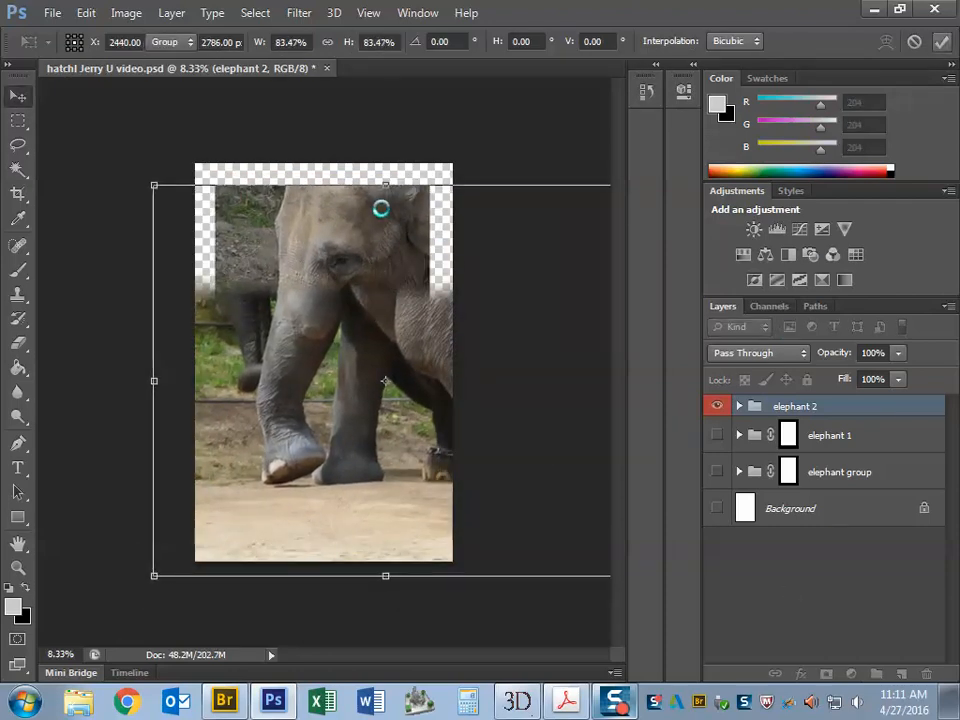
click(717, 508)
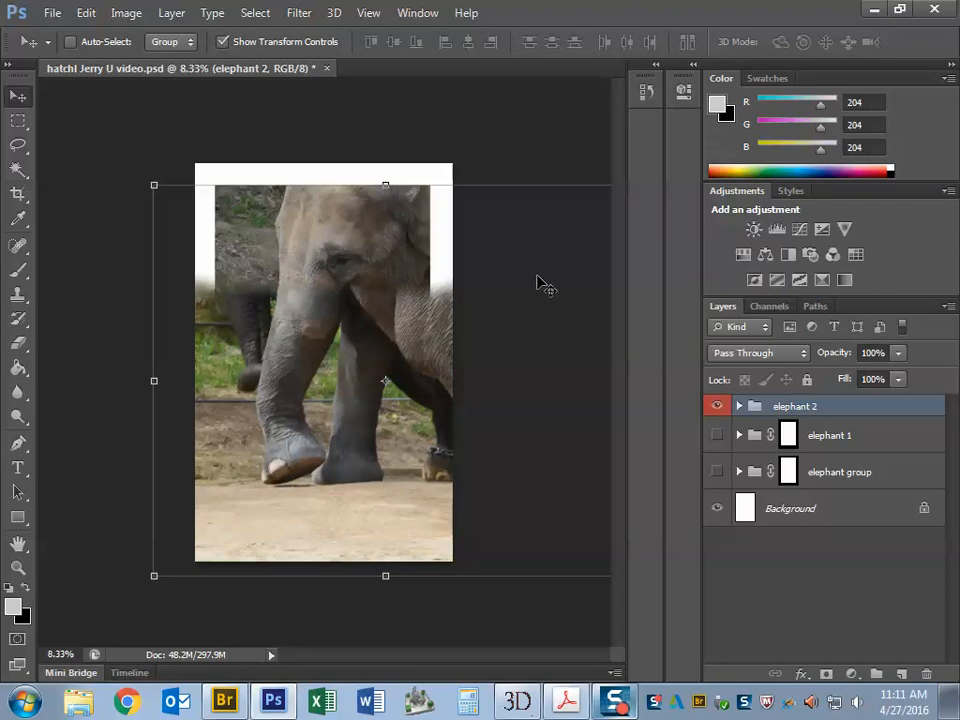
Examine the extents of the head and legs photo layers inside the elephant 2 group
click(740, 406)
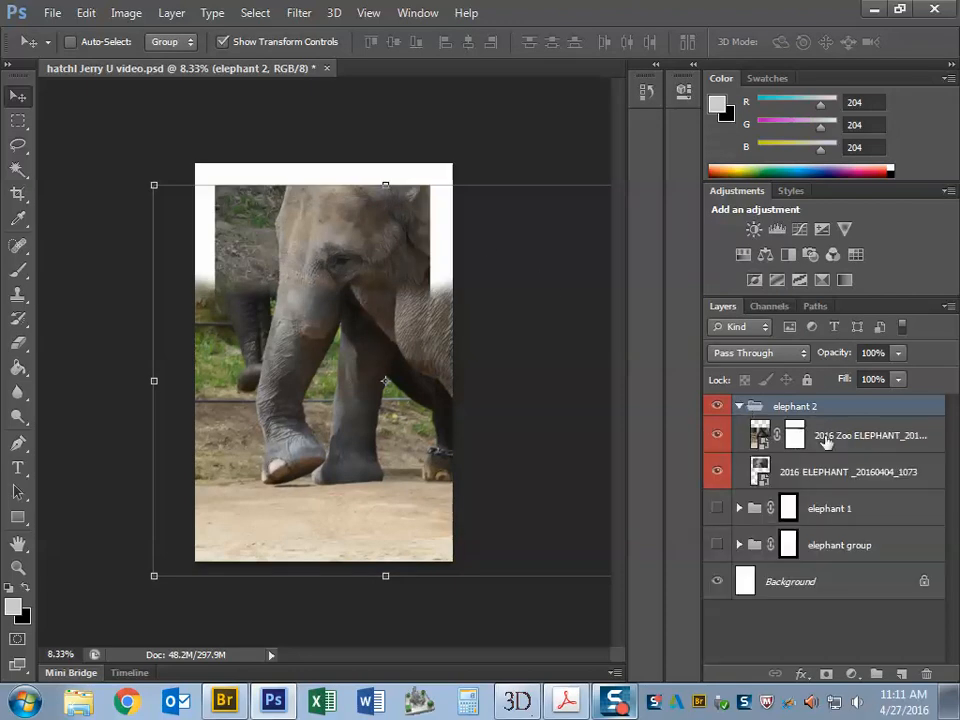
click(762, 470)
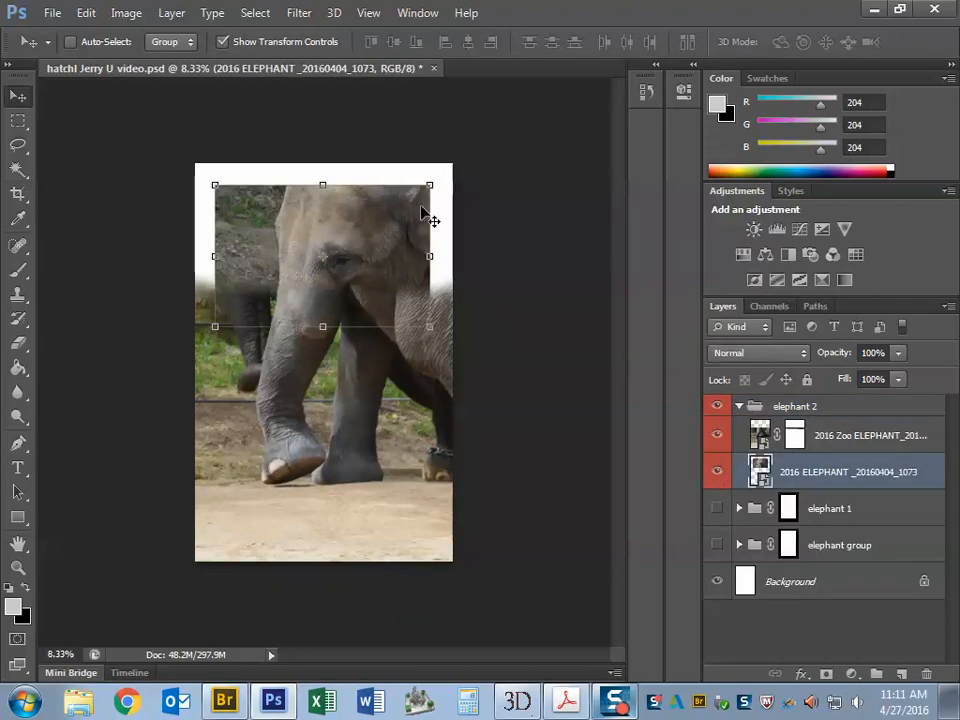
click(809, 450)
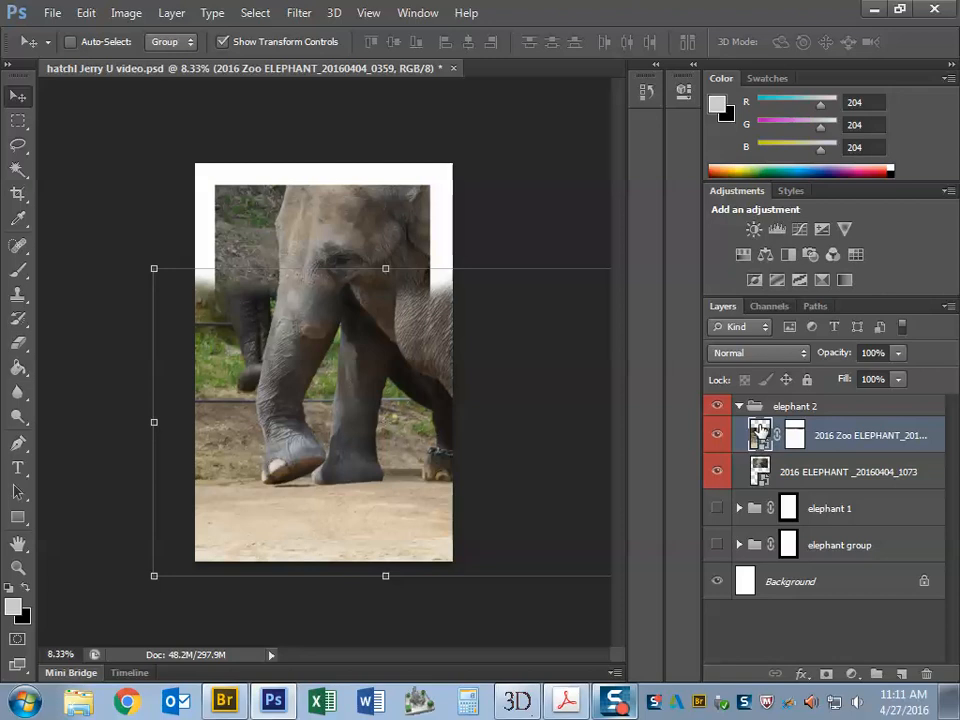
click(739, 406)
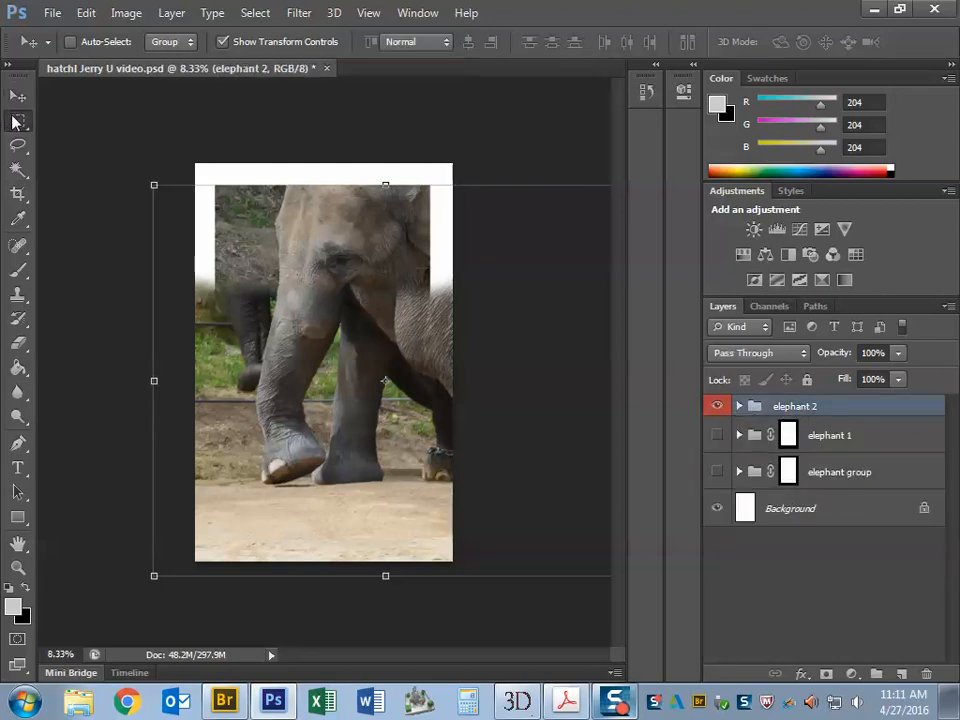
Mask the elephant 2 group to a rectangular marquee selection with an even white border, and nudge the group slightly right
click(18, 120)
click(145, 121)
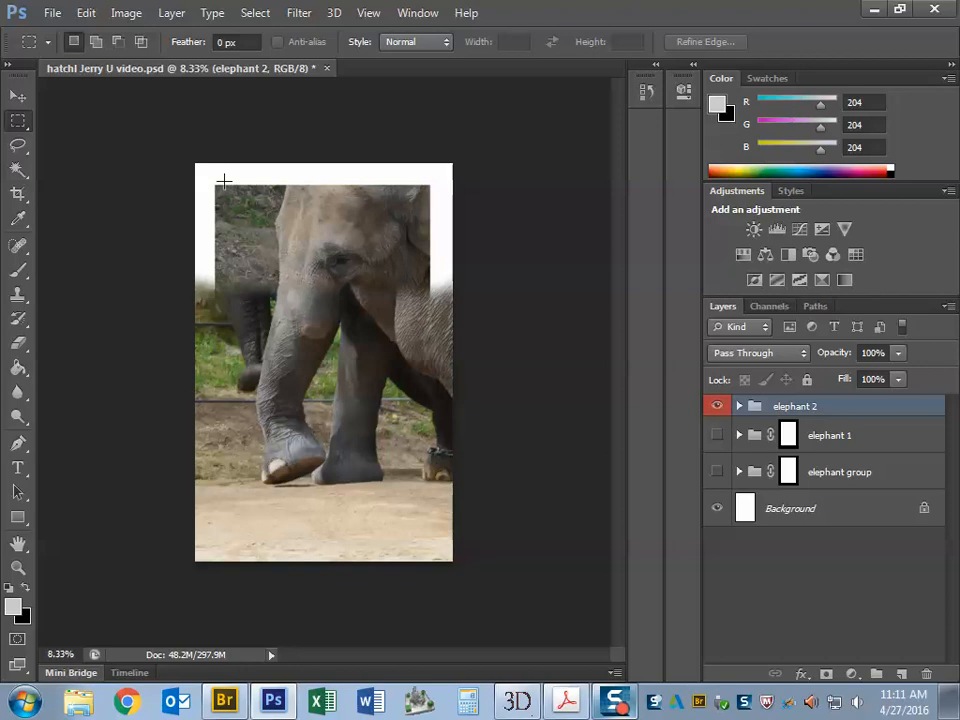
drag(225, 205, 427, 539)
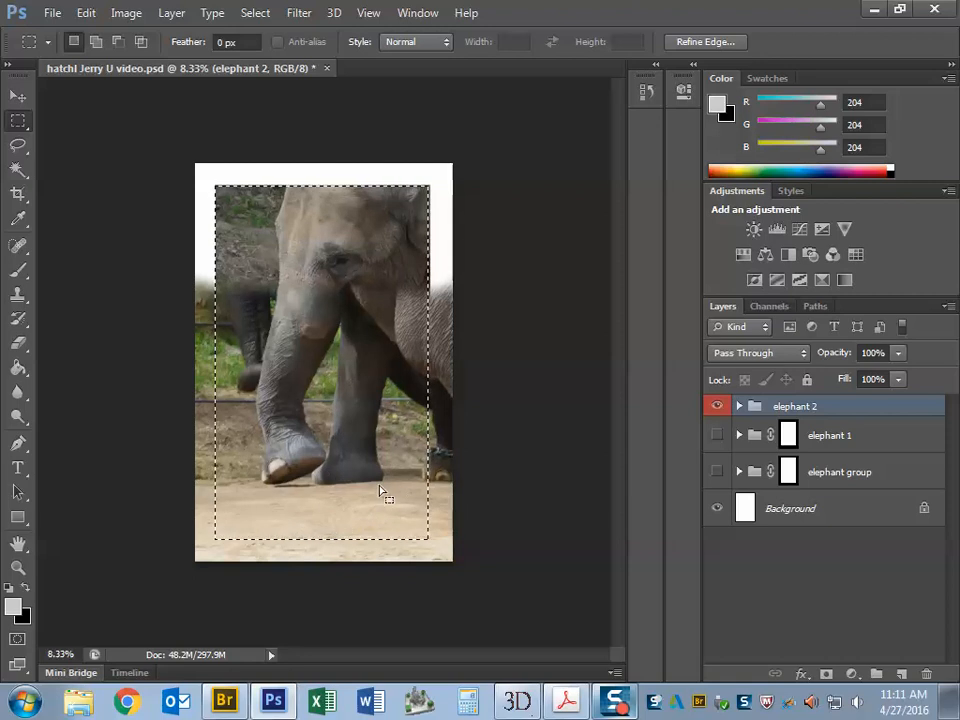
click(826, 674)
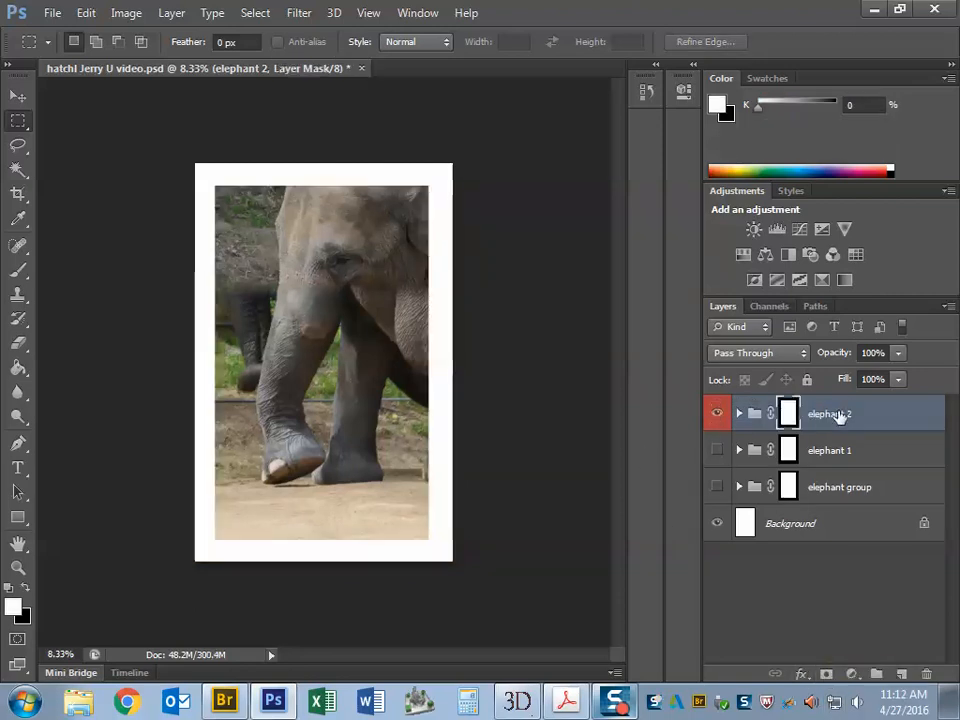
click(18, 95)
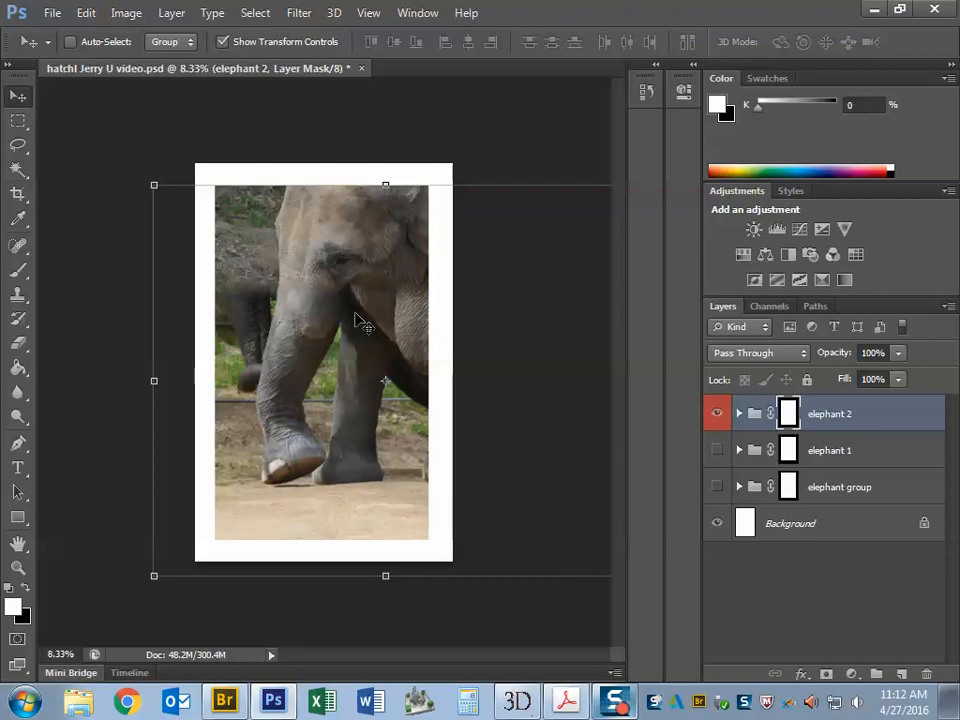
mouse_move(360, 321)
mouse_down()
mouse_move(336, 334)
mouse_move(363, 320)
mouse_up()
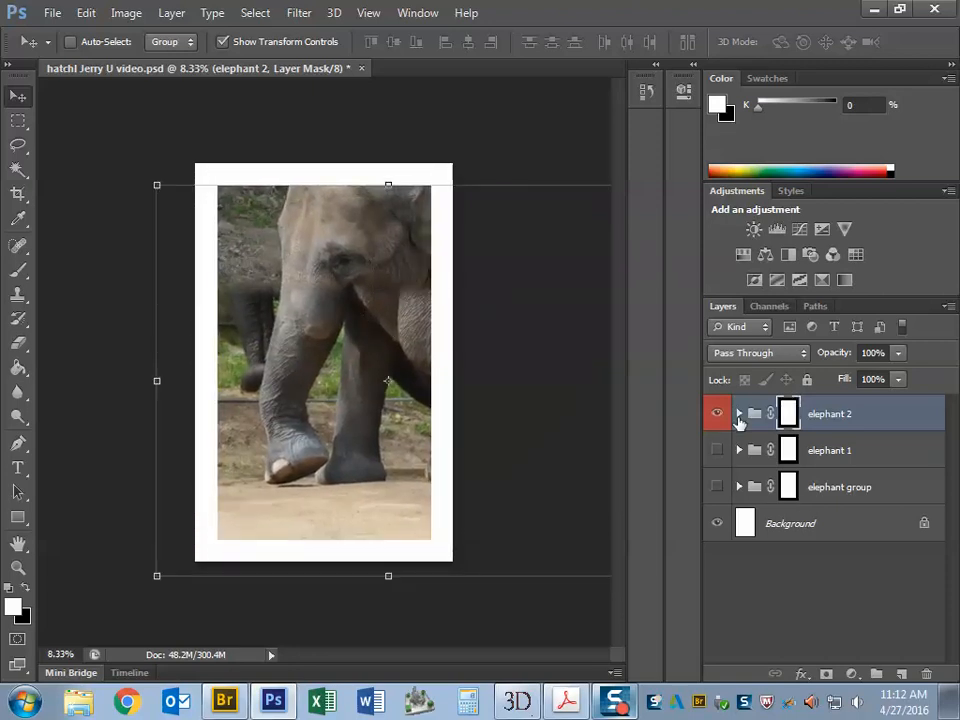
Add a Black & White adjustment layer above the elephant 2 group
click(852, 675)
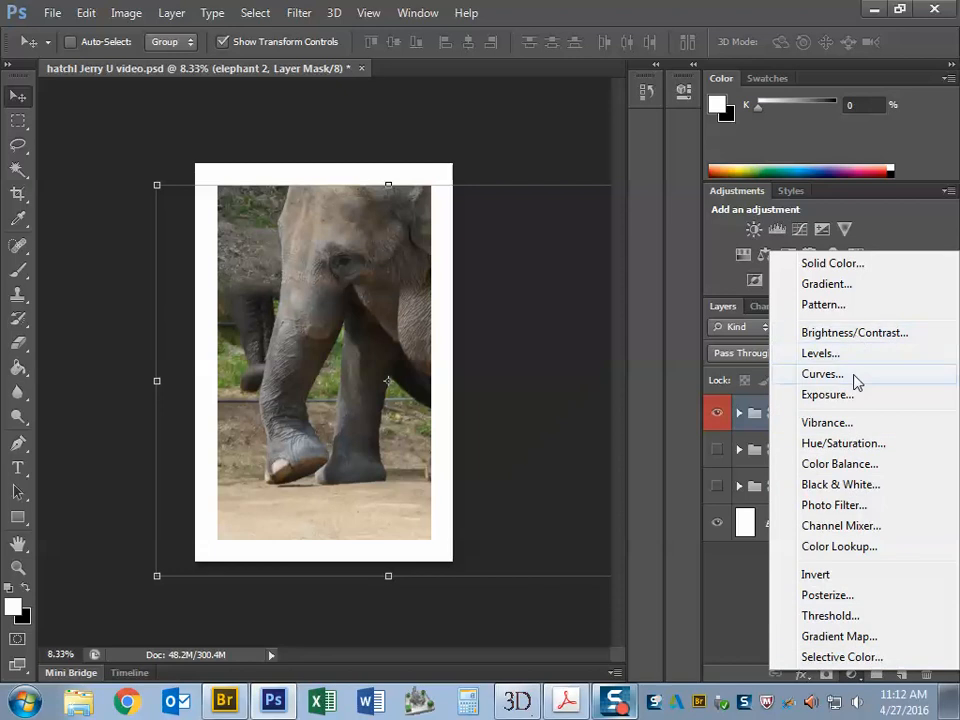
click(836, 484)
click(629, 80)
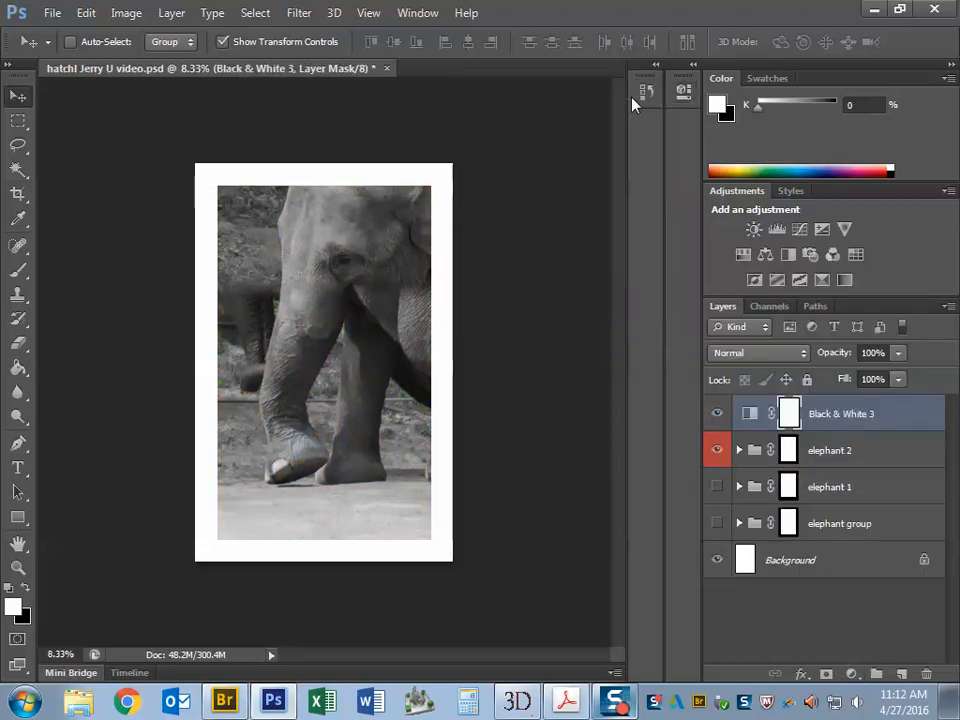
Add a Brightness/Contrast adjustment layer on top with brightness 75 and contrast -37
click(851, 674)
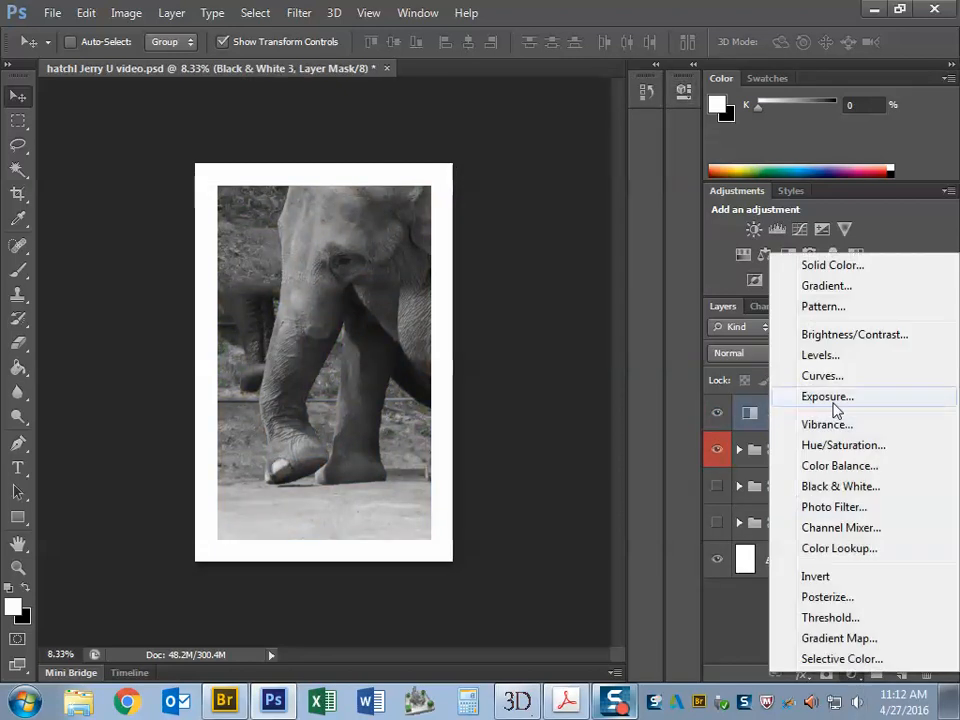
click(831, 336)
drag(556, 184, 598, 189)
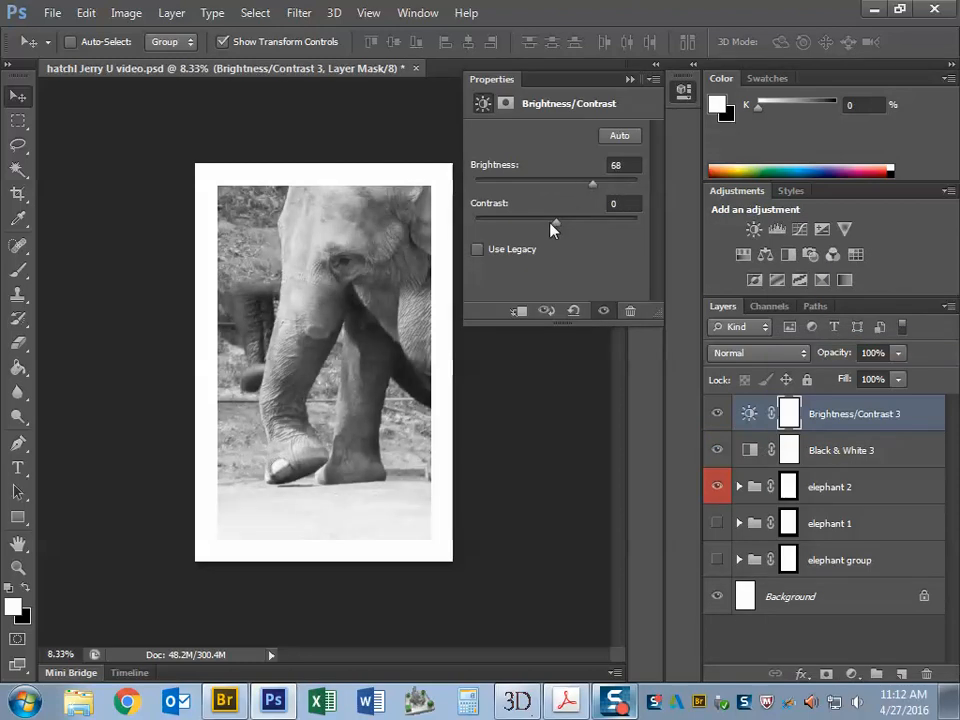
drag(555, 221, 497, 228)
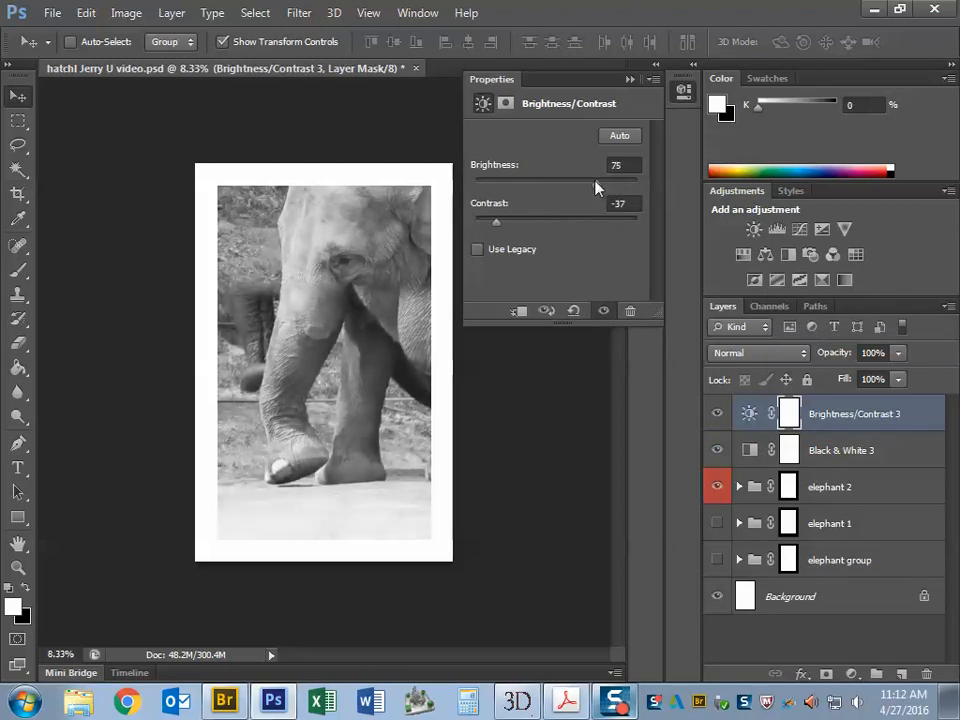
click(629, 80)
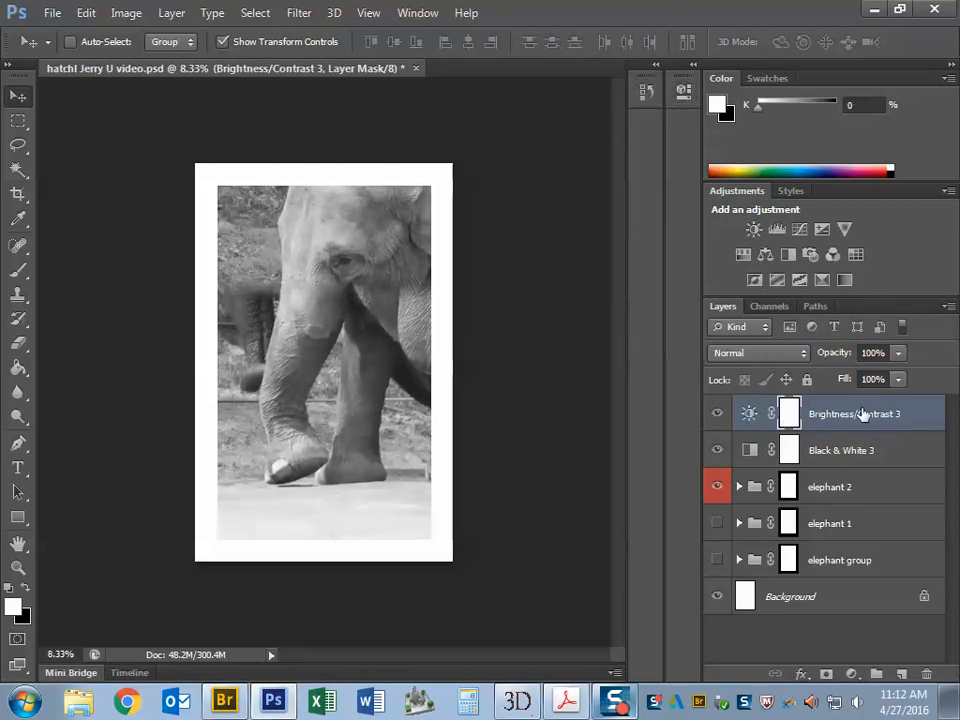
Try 43% opacity on the Black & White adjustment layer, and check the Brightness/Contrast layer's effect by toggling its visibility
click(853, 451)
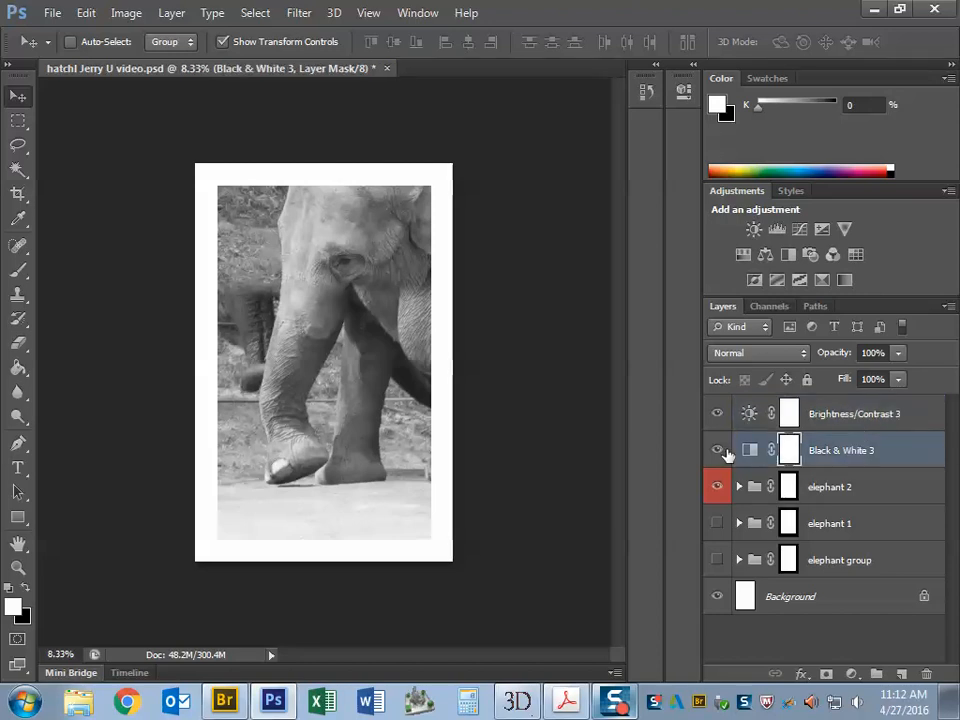
click(898, 353)
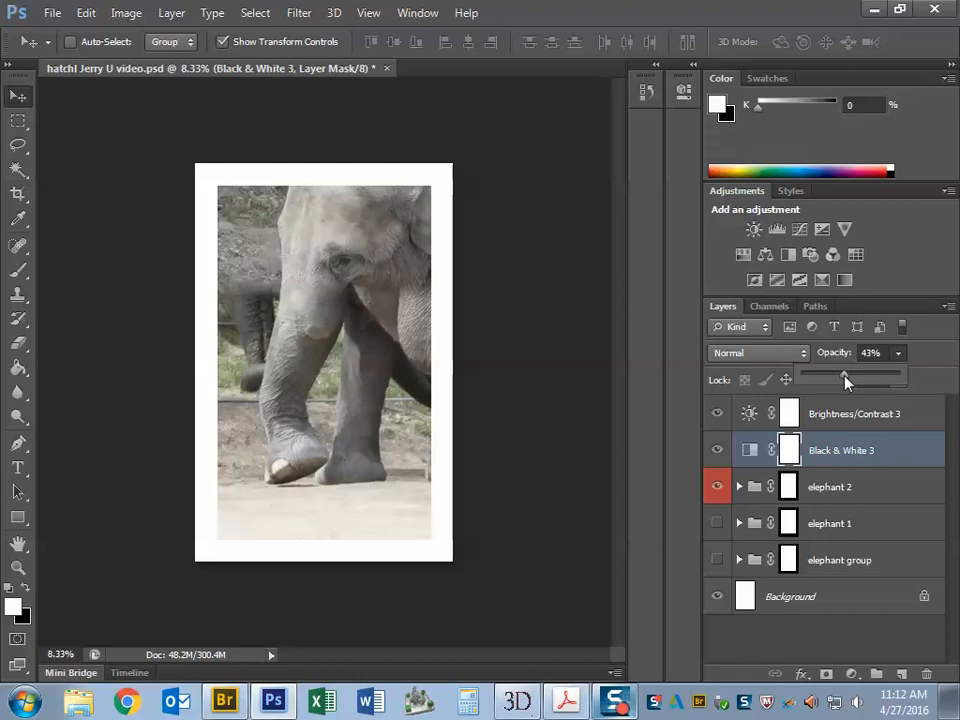
click(936, 349)
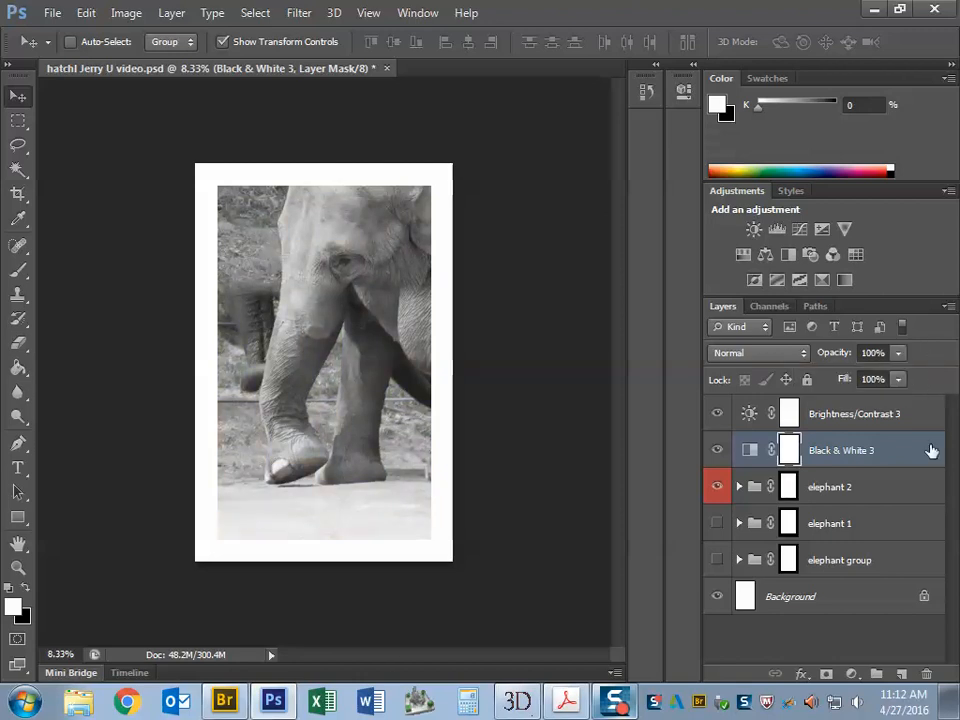
click(716, 413)
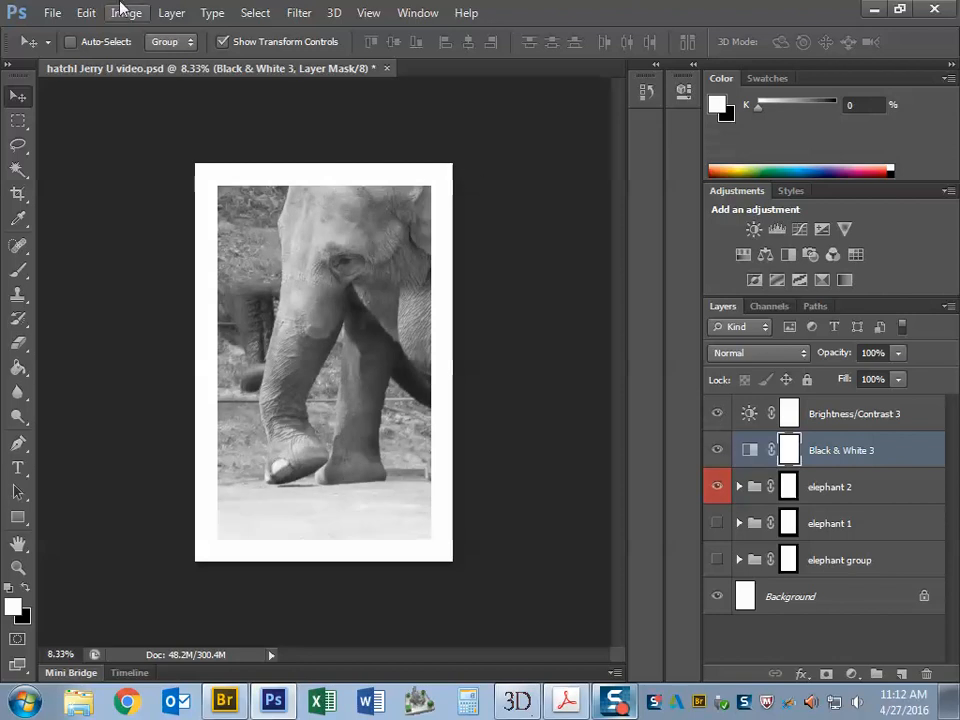
Save the layered document in Photoshop PSD format on the Desktop under its current file name, replacing the existing file
click(52, 12)
click(110, 241)
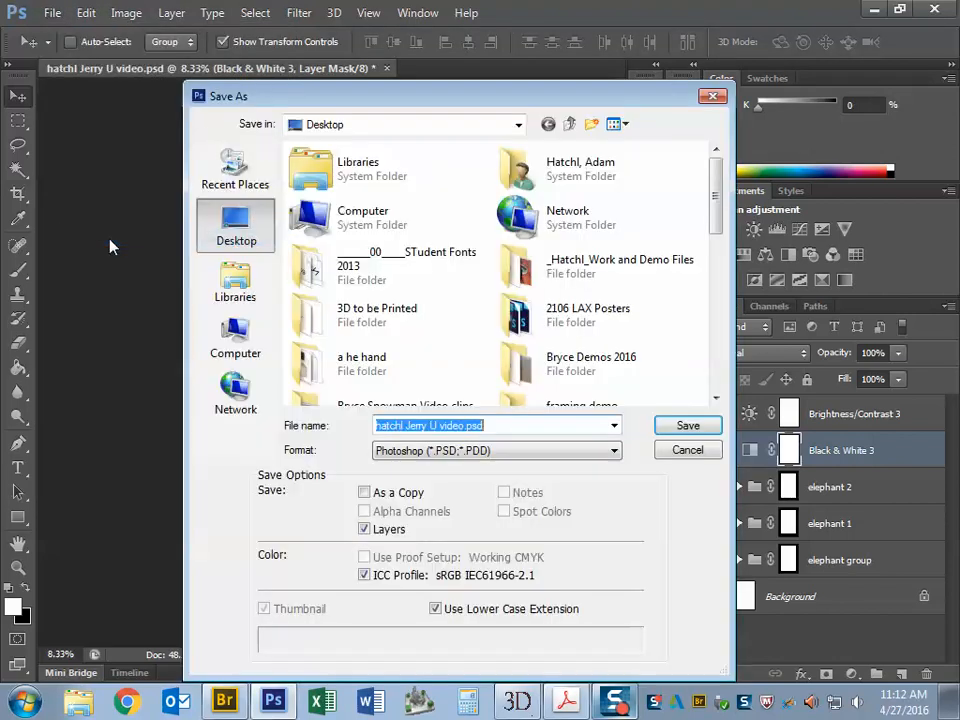
click(377, 432)
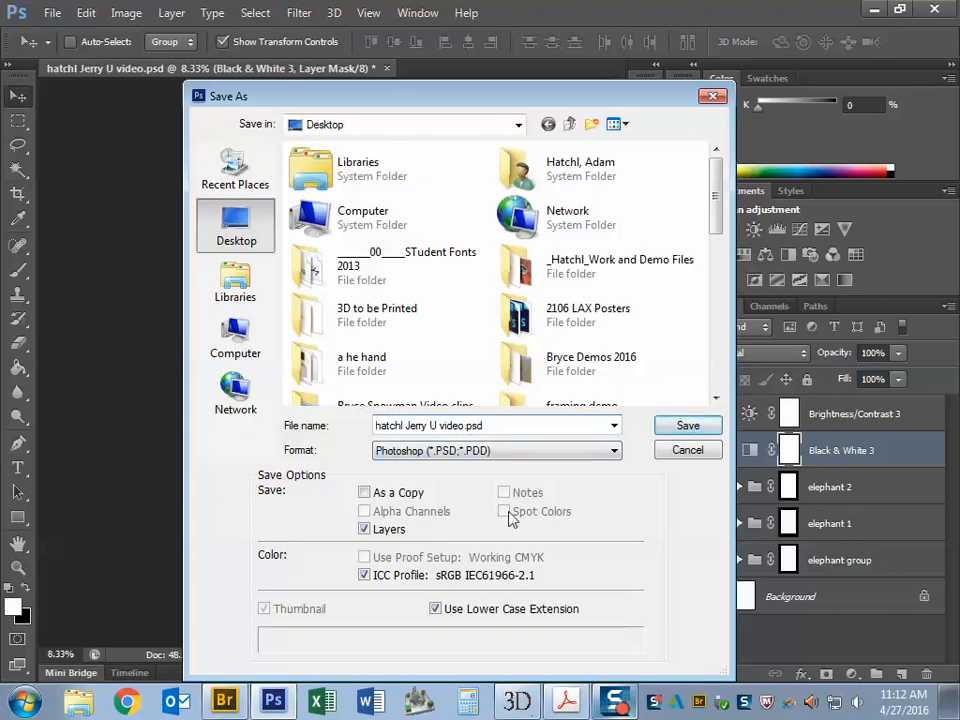
click(708, 425)
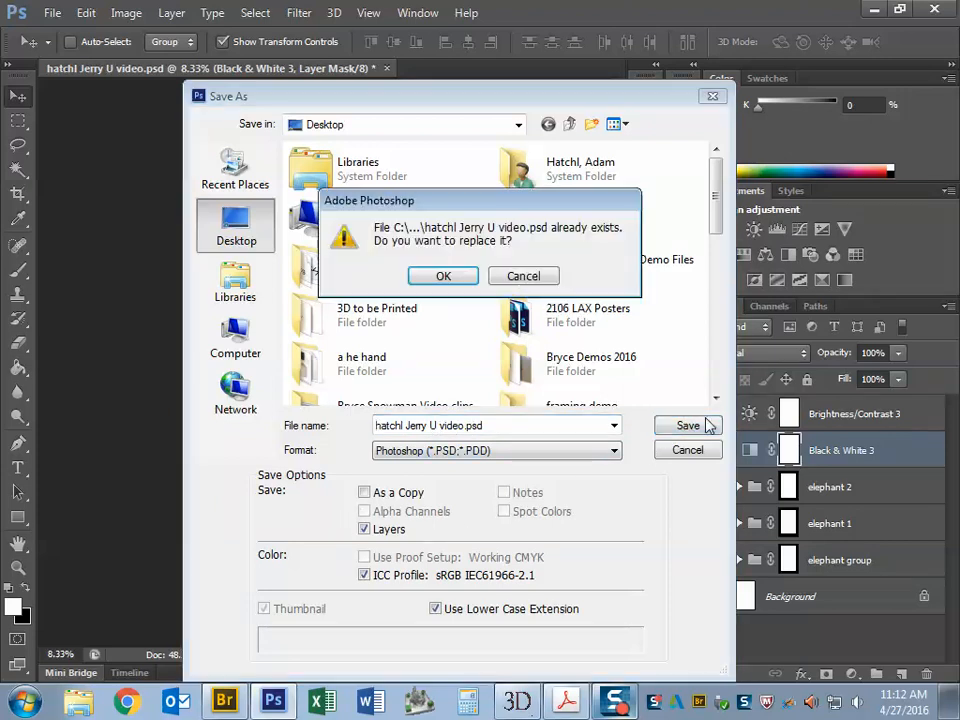
click(441, 275)
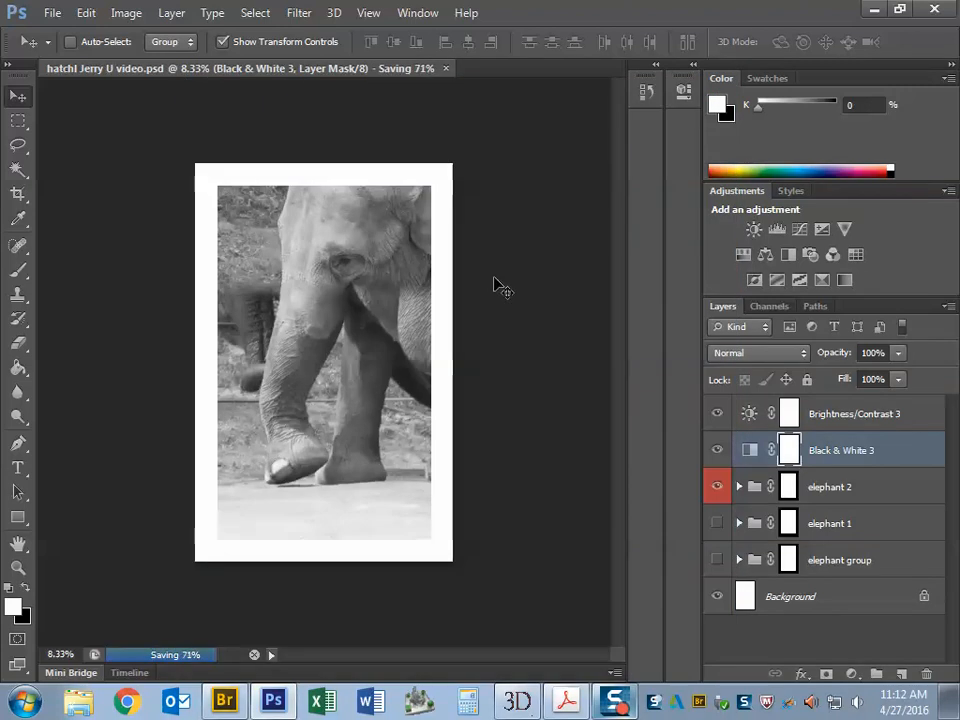
Save a JPEG copy to the Desktop under the same base name, with maximum quality 12 and the Baseline ("Standard") format option
click(50, 12)
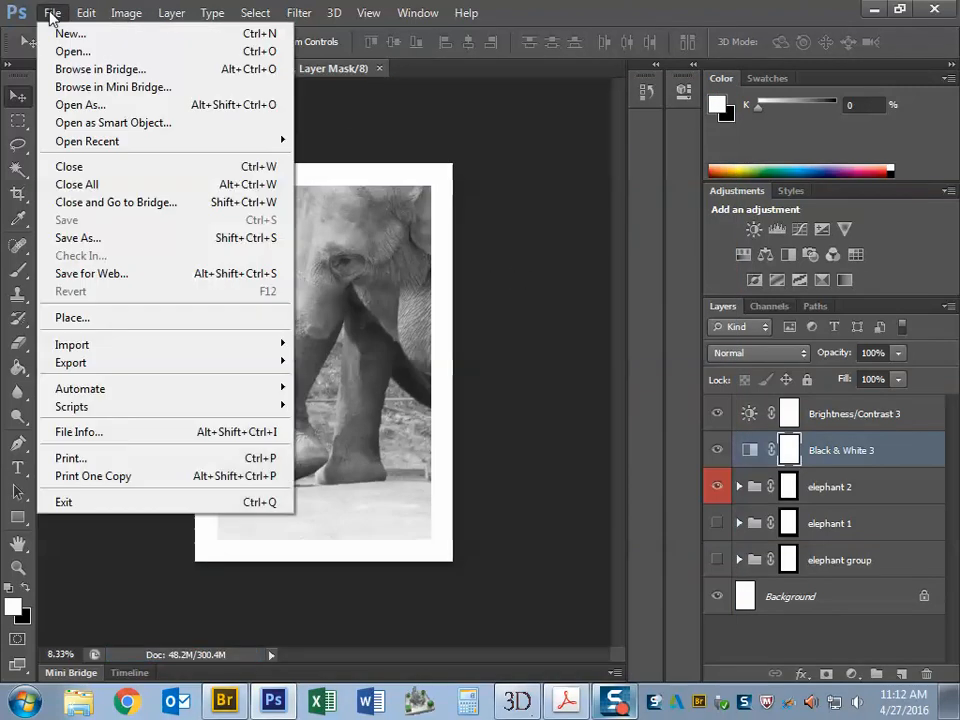
click(99, 248)
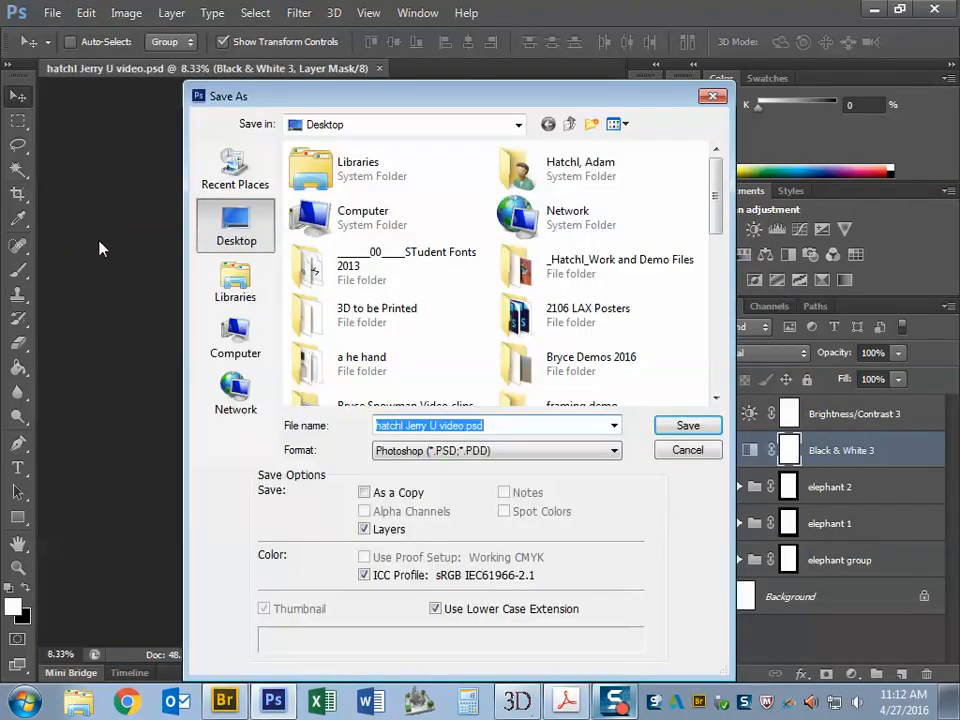
click(478, 451)
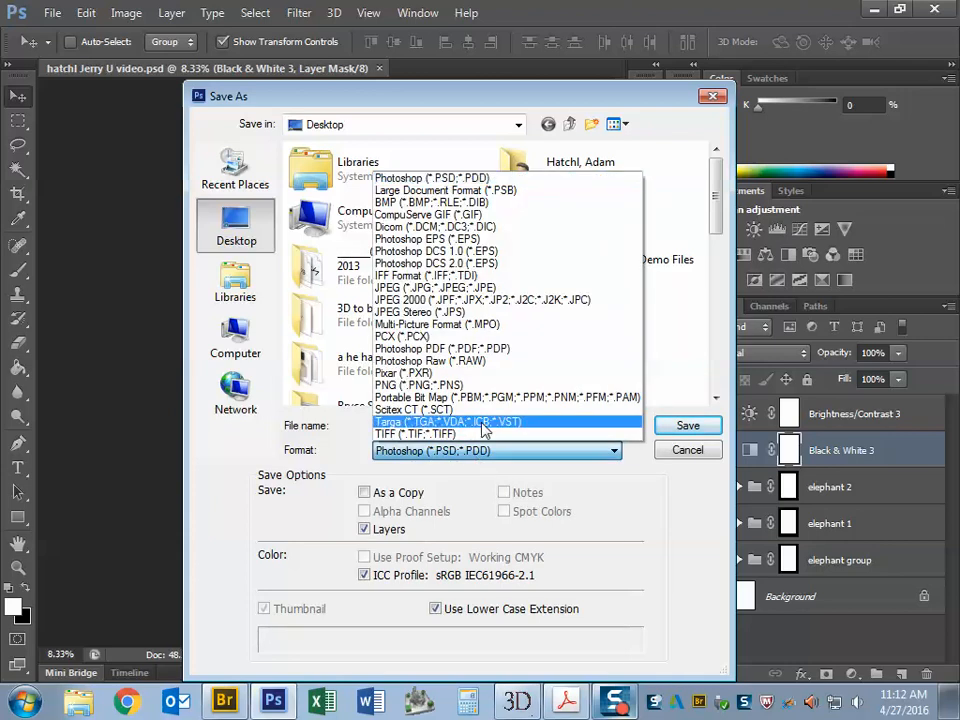
click(392, 289)
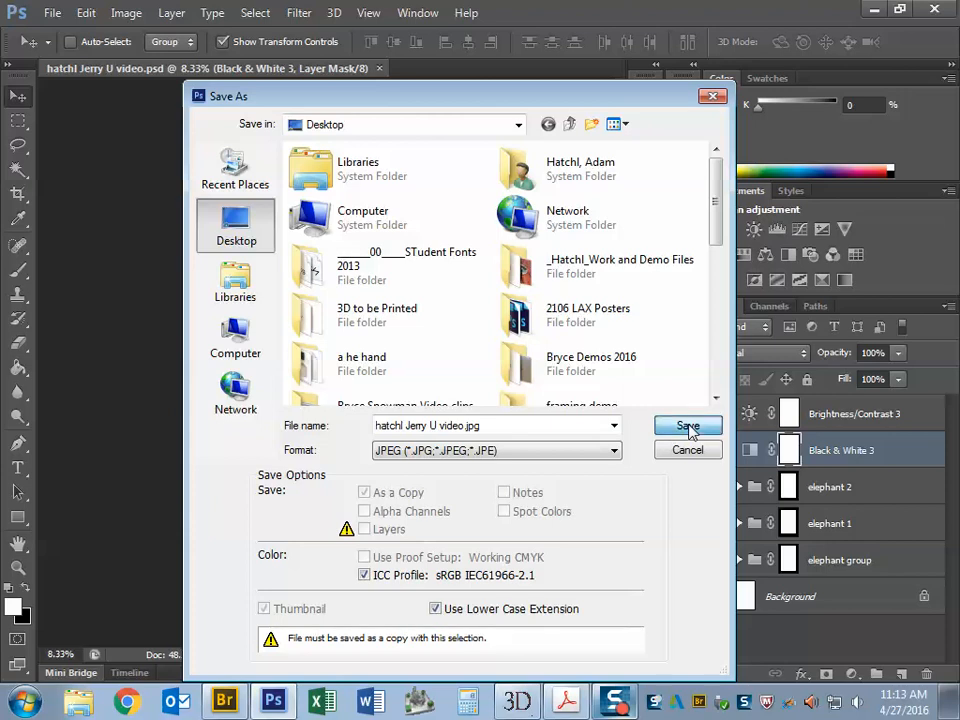
click(688, 427)
click(441, 273)
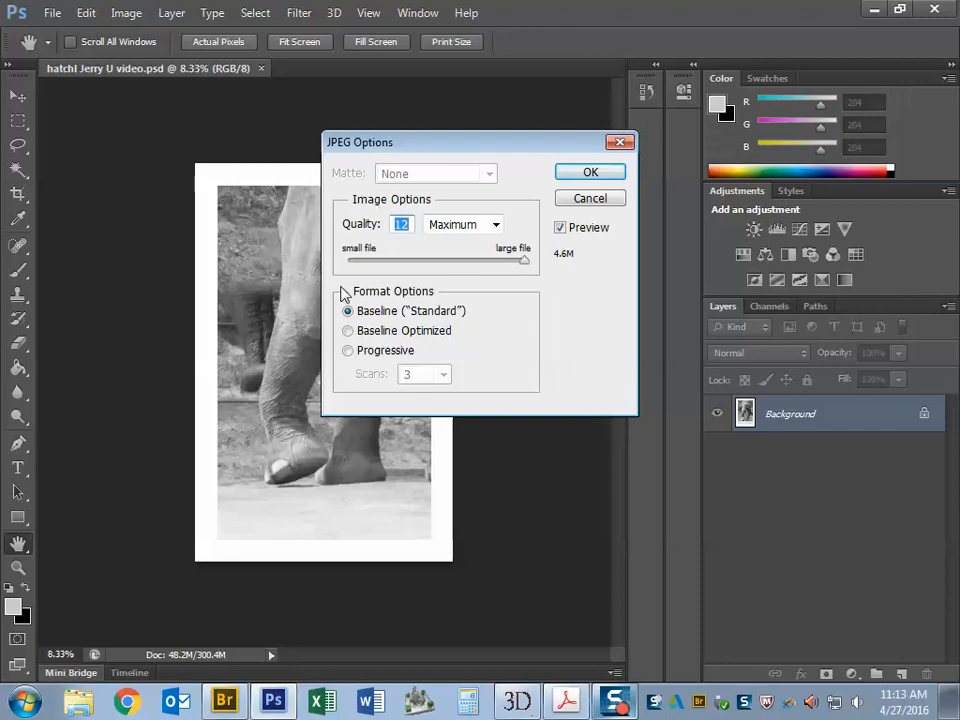
click(598, 173)
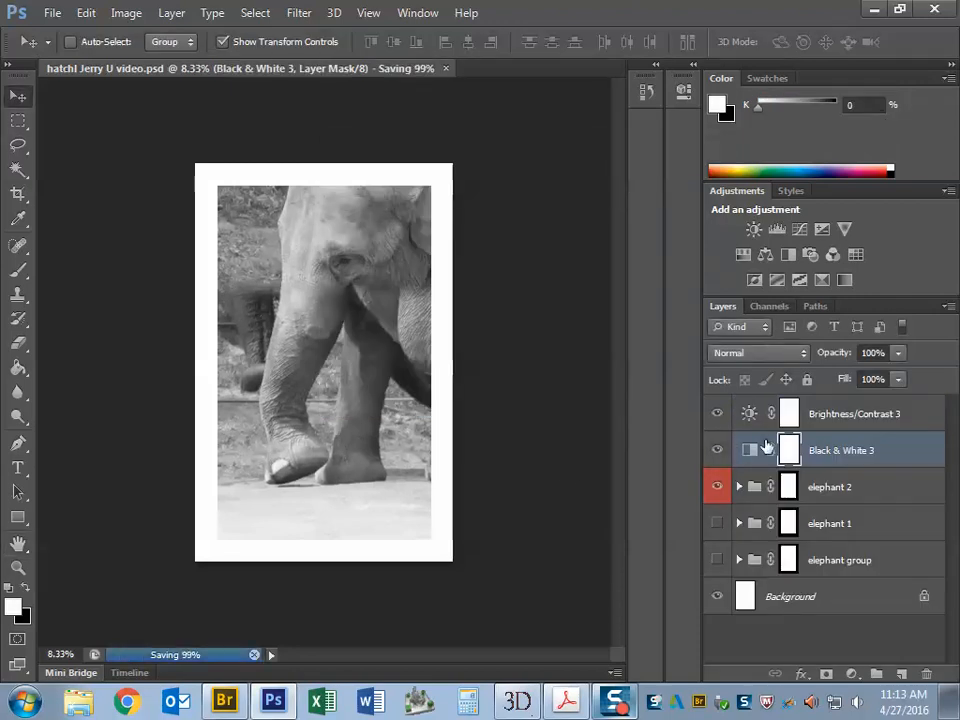
Expand the elephant 2 group to inspect its two elephant photo layers, and collapse it again
click(739, 487)
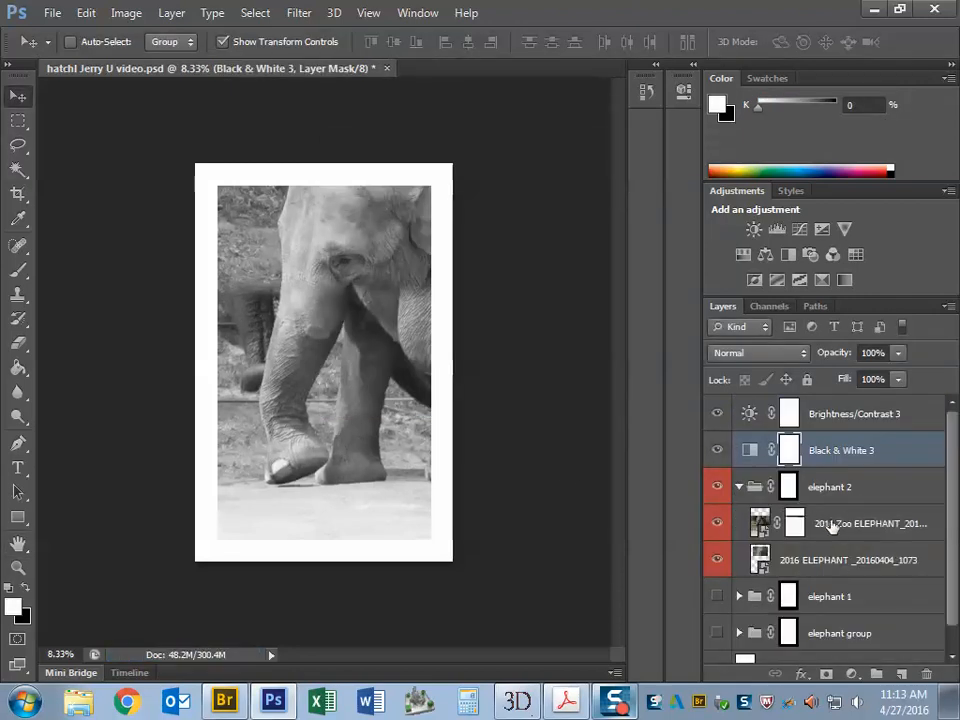
click(895, 524)
click(818, 563)
click(739, 487)
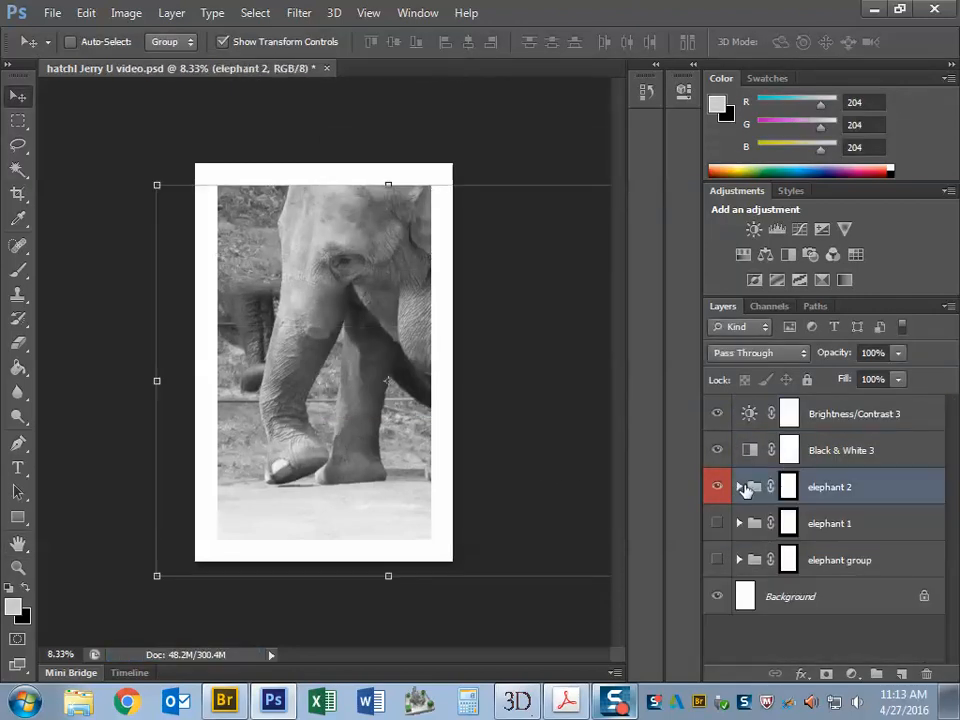